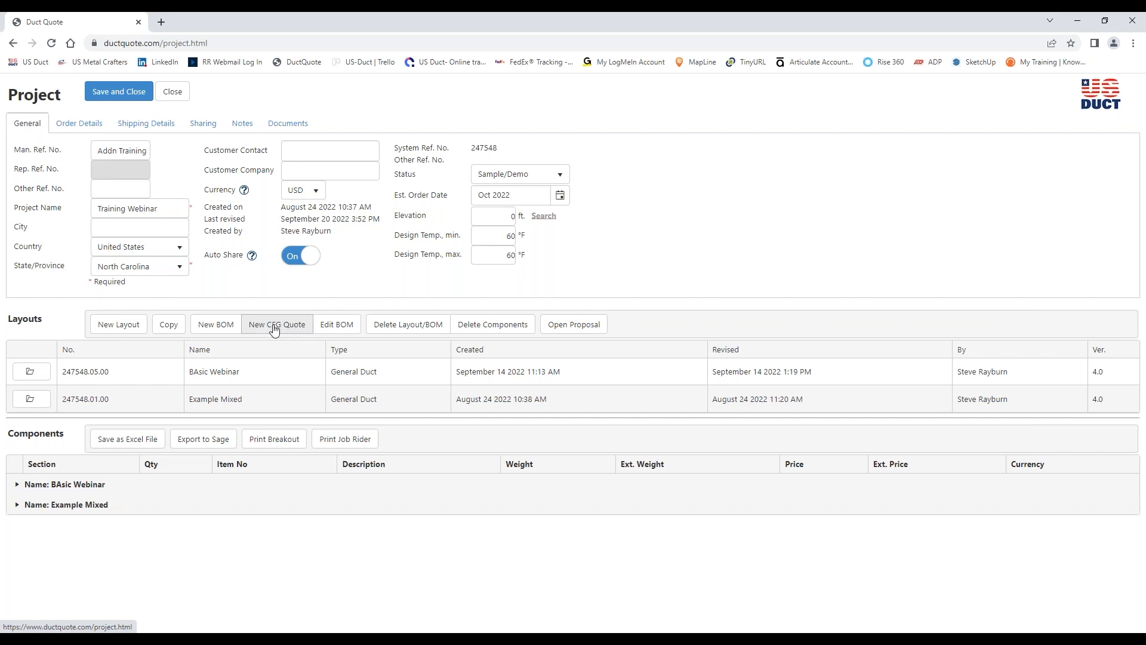
# Create a new CFG quote in the project named "Training"
pyautogui.click(271, 326)
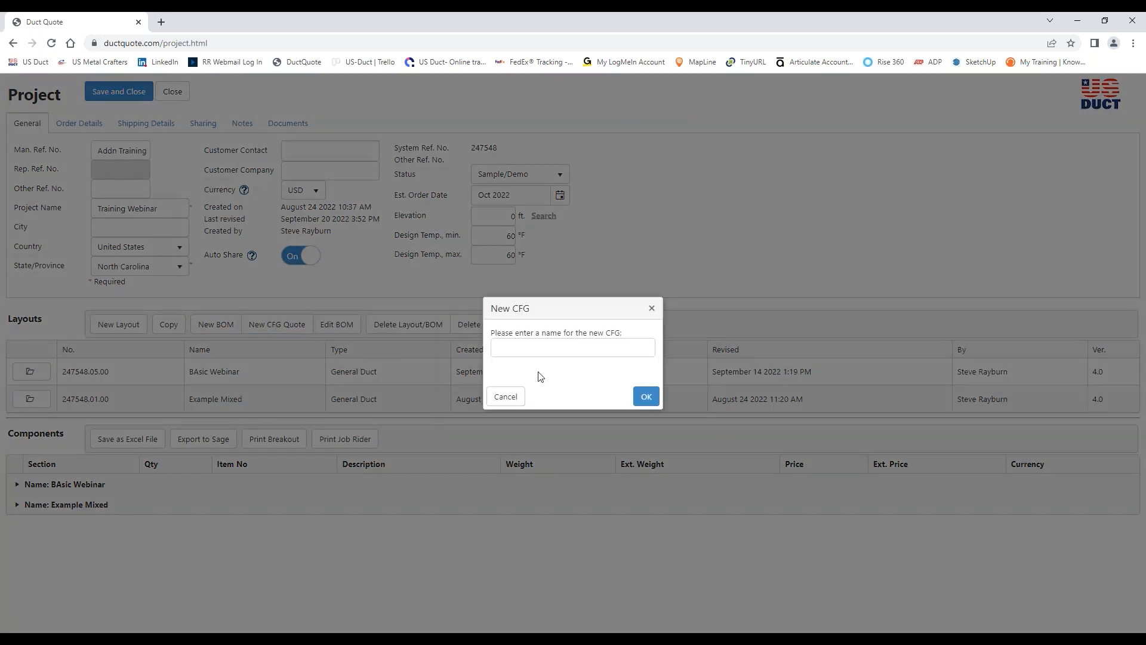
pyautogui.click(535, 349)
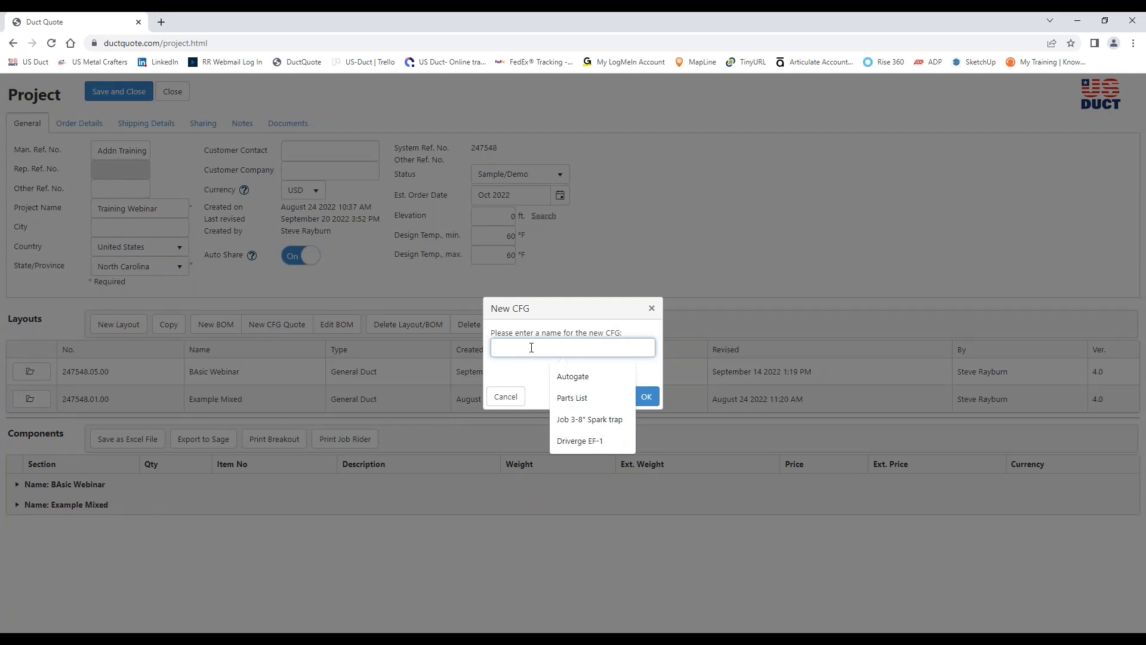
pyautogui.write('Training')
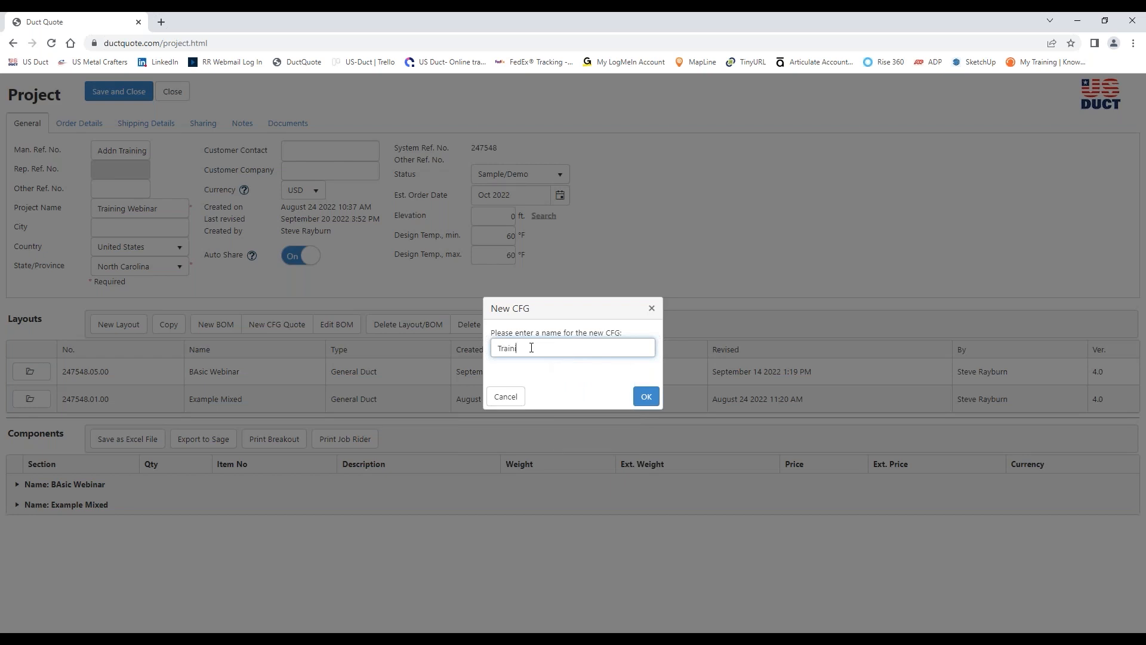
pyautogui.click(643, 399)
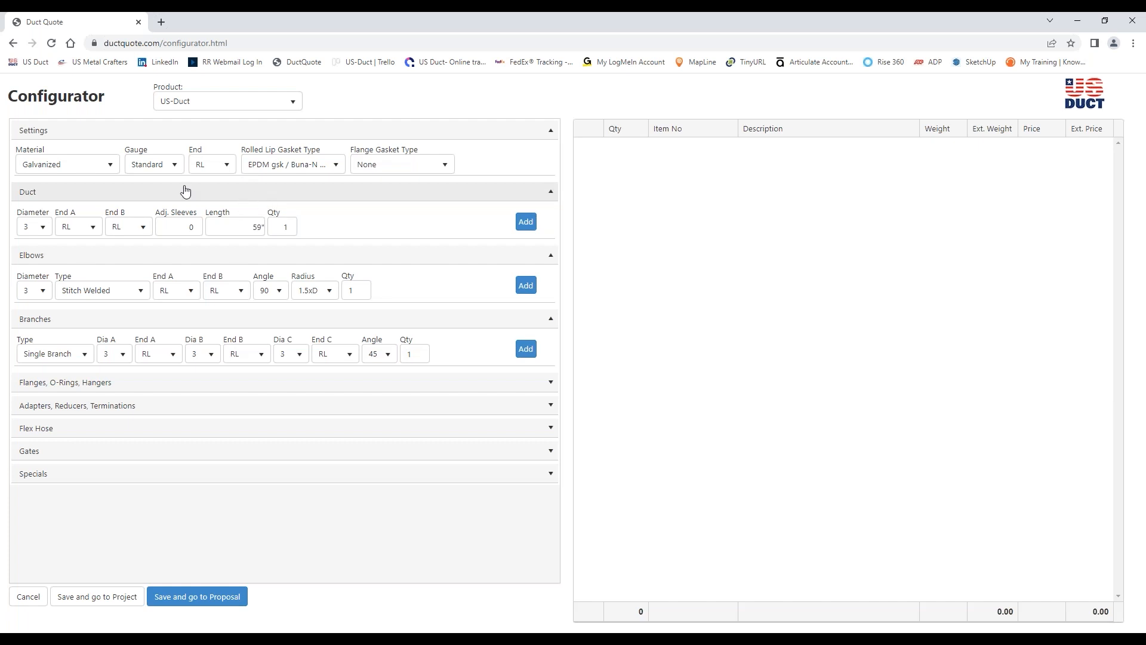
# Try the FL-Glv end setting with a duct diameter of 7, and set the end back to RL
pyautogui.click(227, 166)
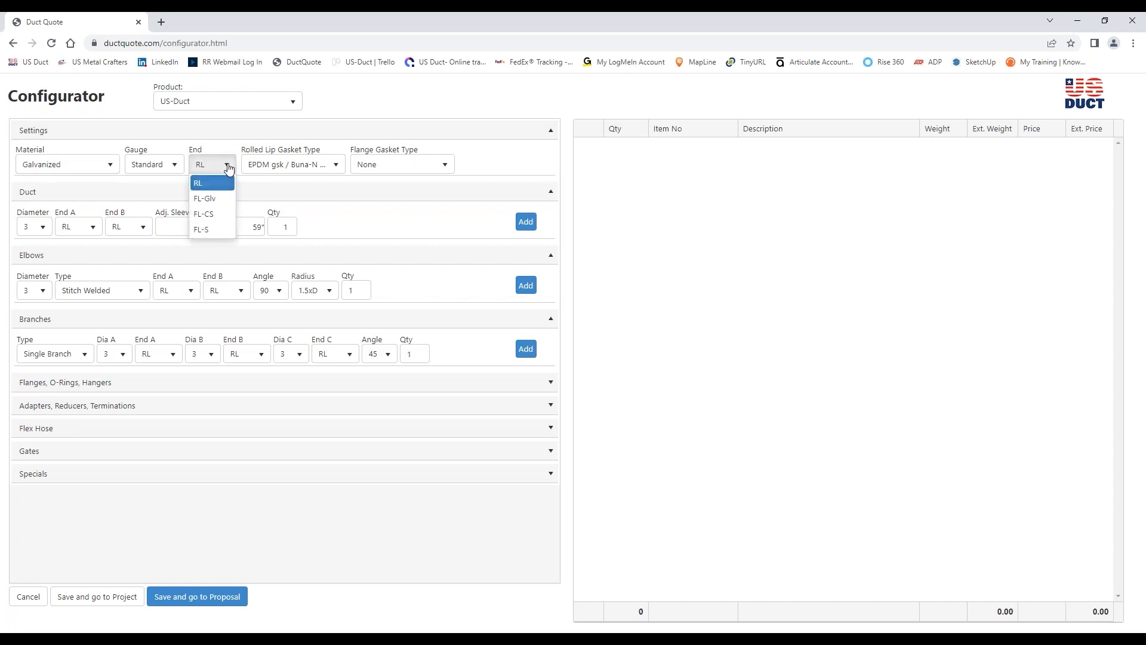
pyautogui.click(210, 200)
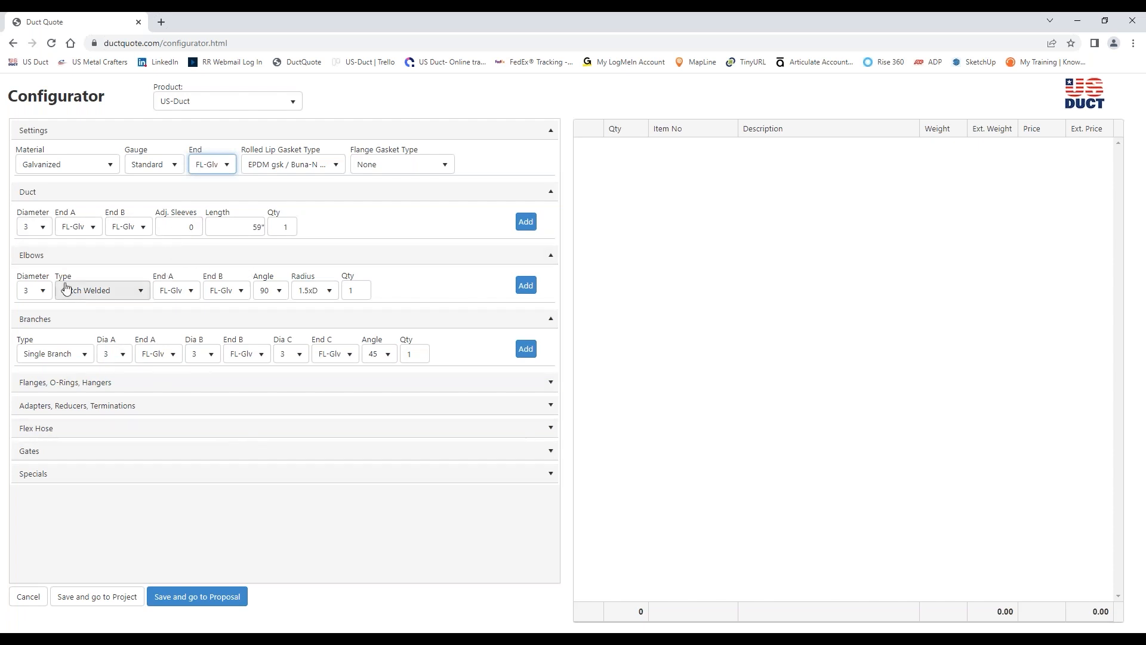
pyautogui.click(43, 230)
pyautogui.click(27, 308)
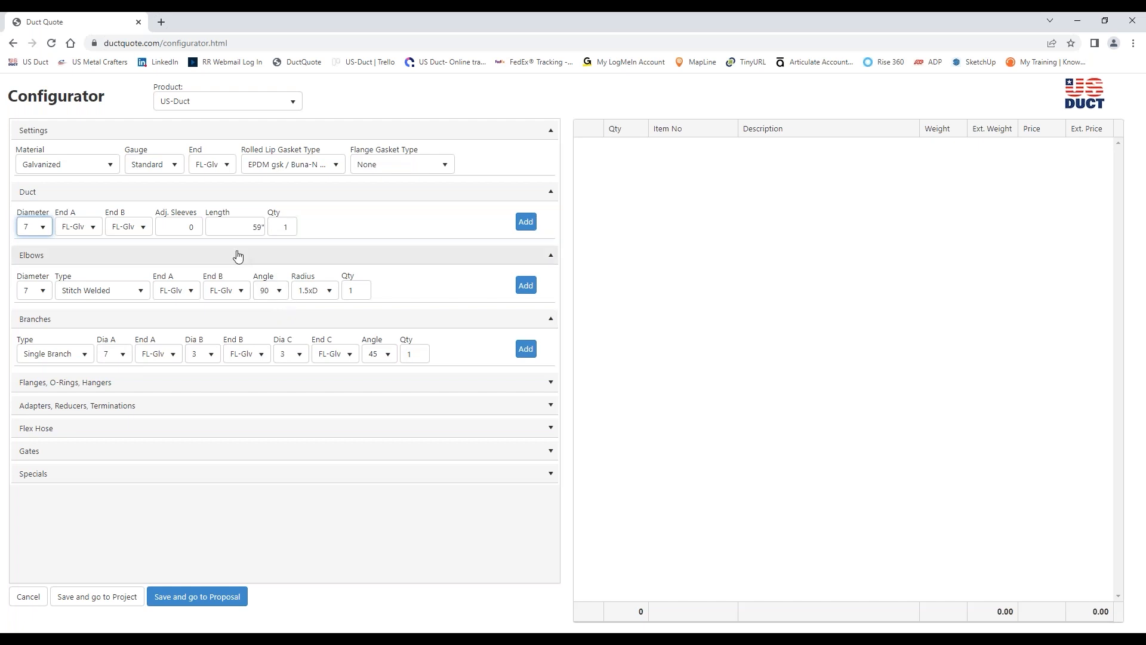
pyautogui.click(228, 167)
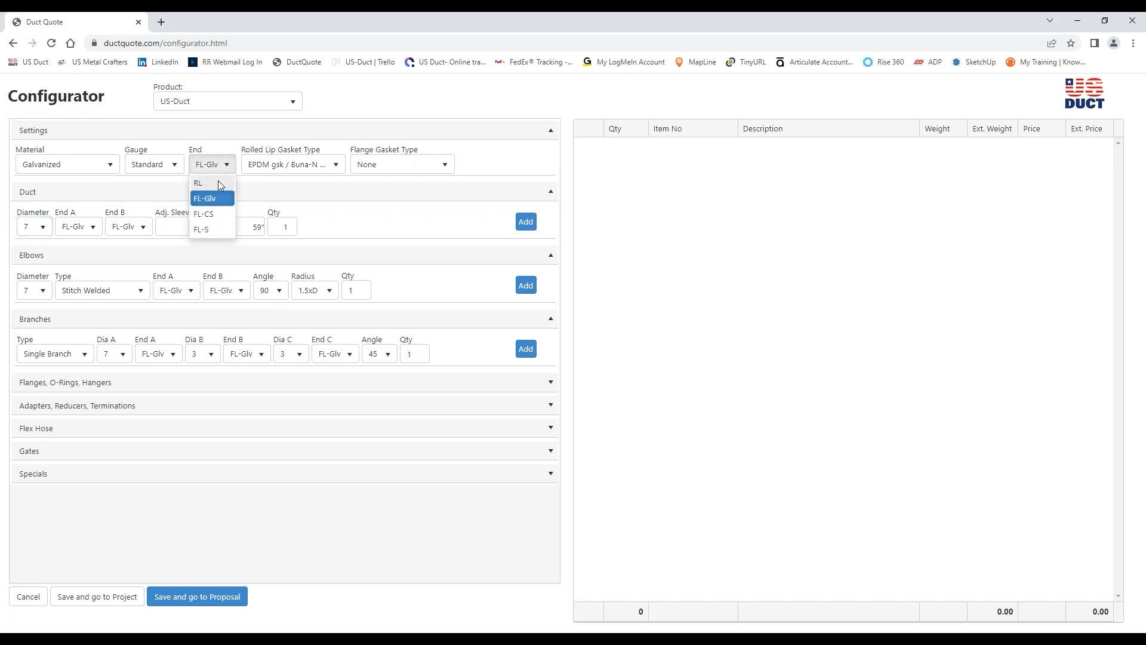
pyautogui.click(203, 194)
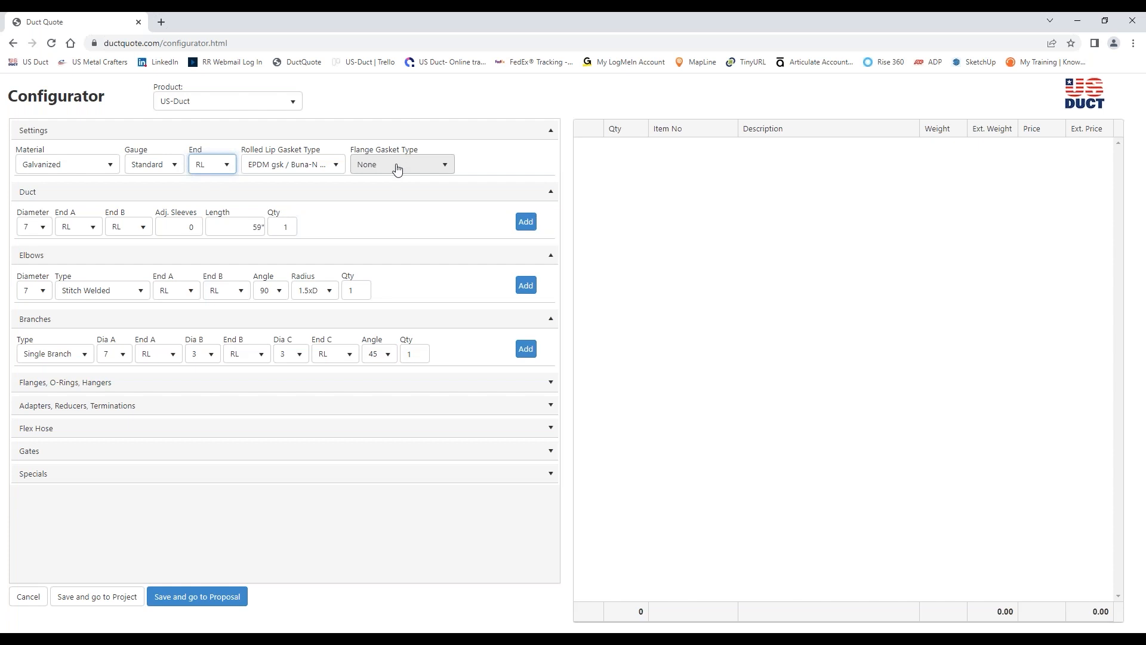
# Set the duct diameter to 6 and the duct quantity to 3
pyautogui.click(42, 231)
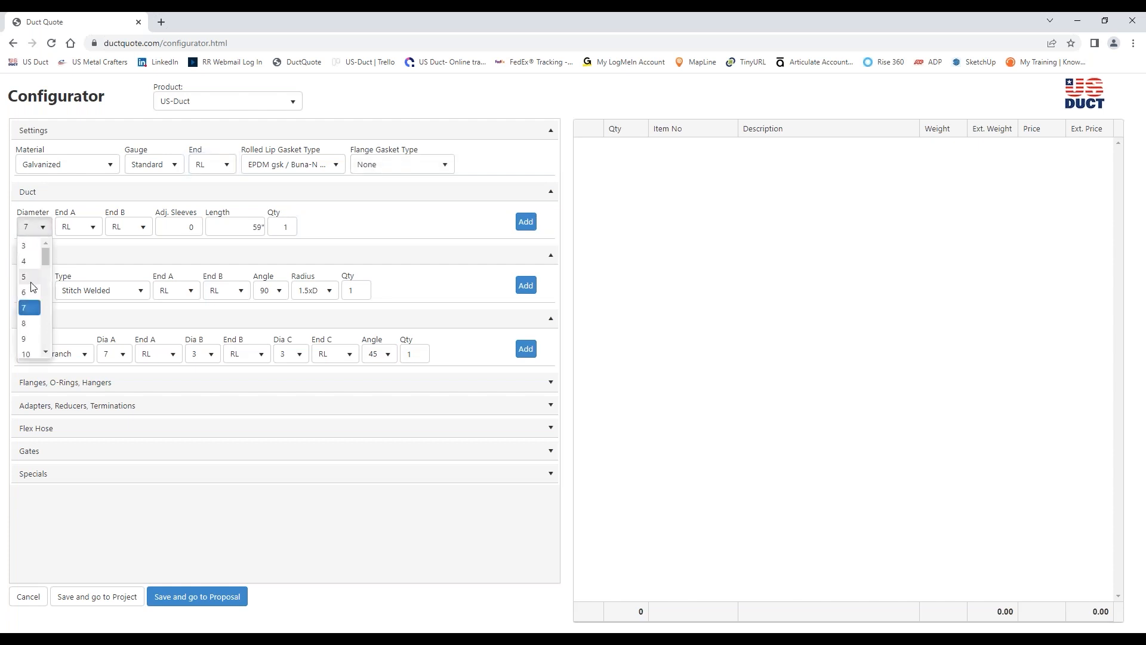
pyautogui.click(27, 292)
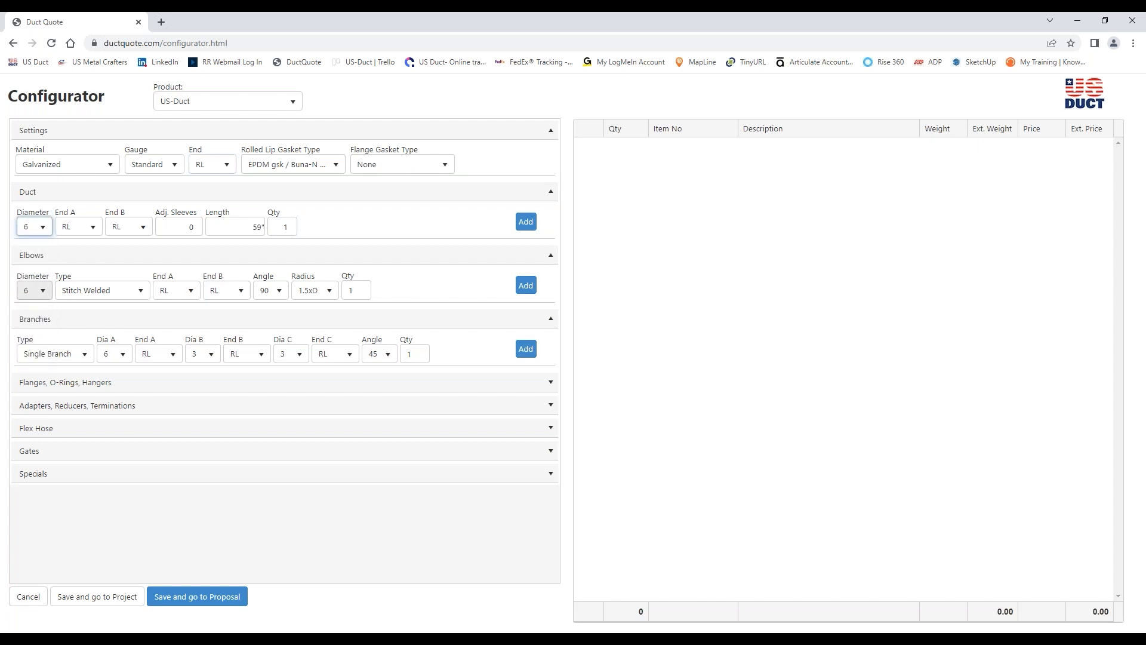
pyautogui.click(292, 224)
pyautogui.click(292, 224)
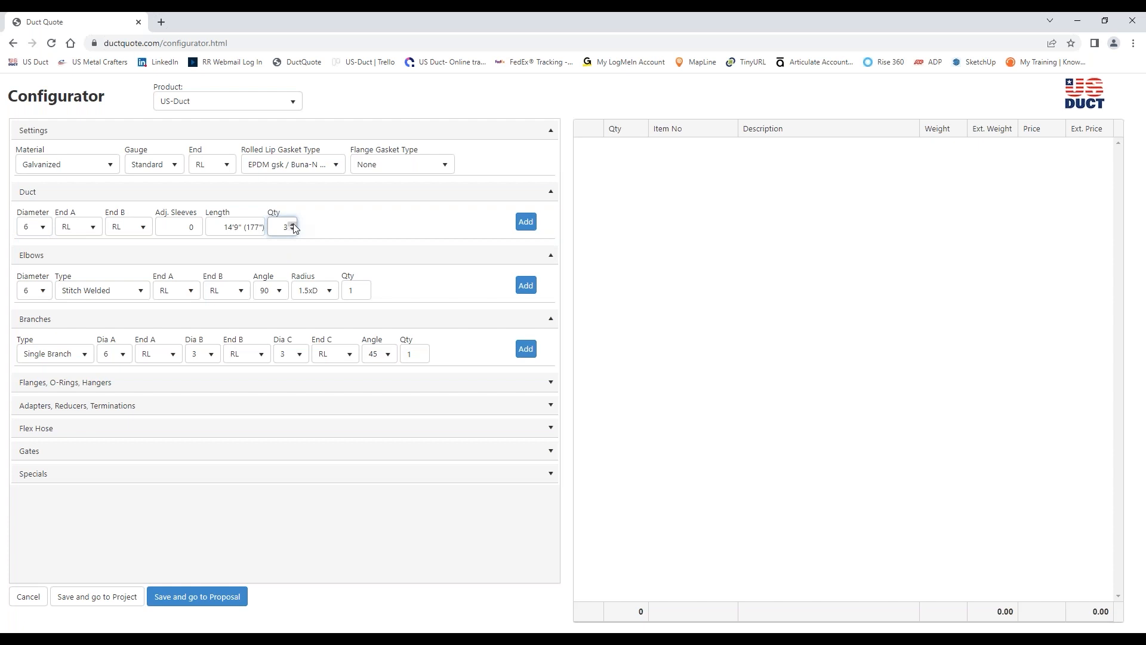
# Enter a total duct length of 22', and return the duct quantity to 3
pyautogui.click(216, 227)
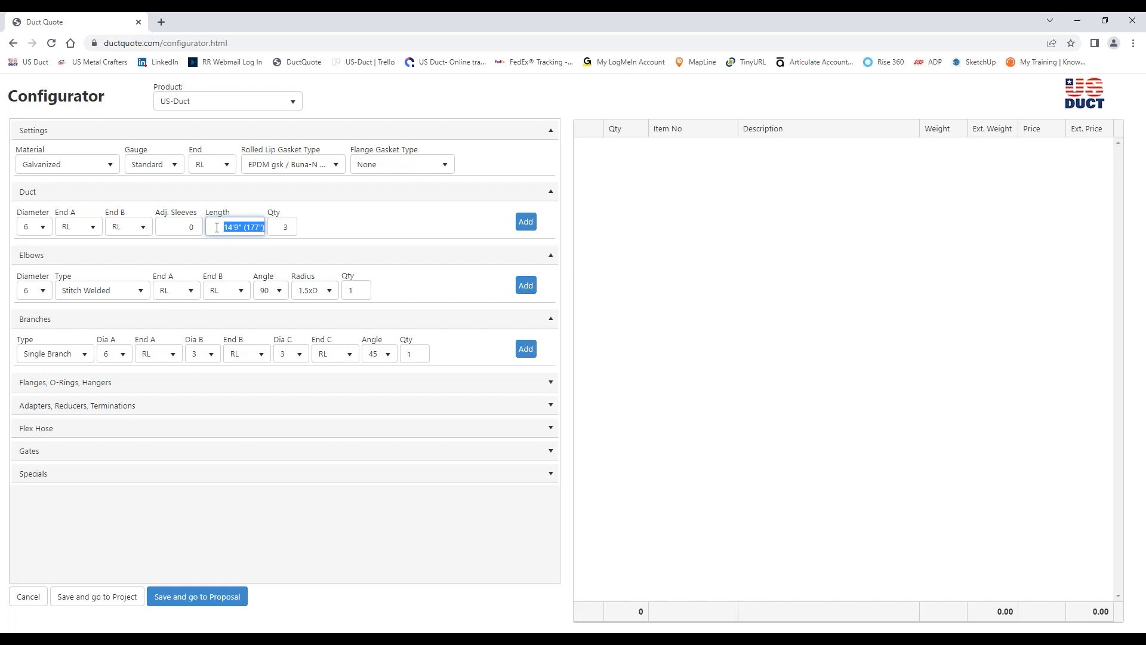
pyautogui.write("22'")
pyautogui.doubleClick(280, 228)
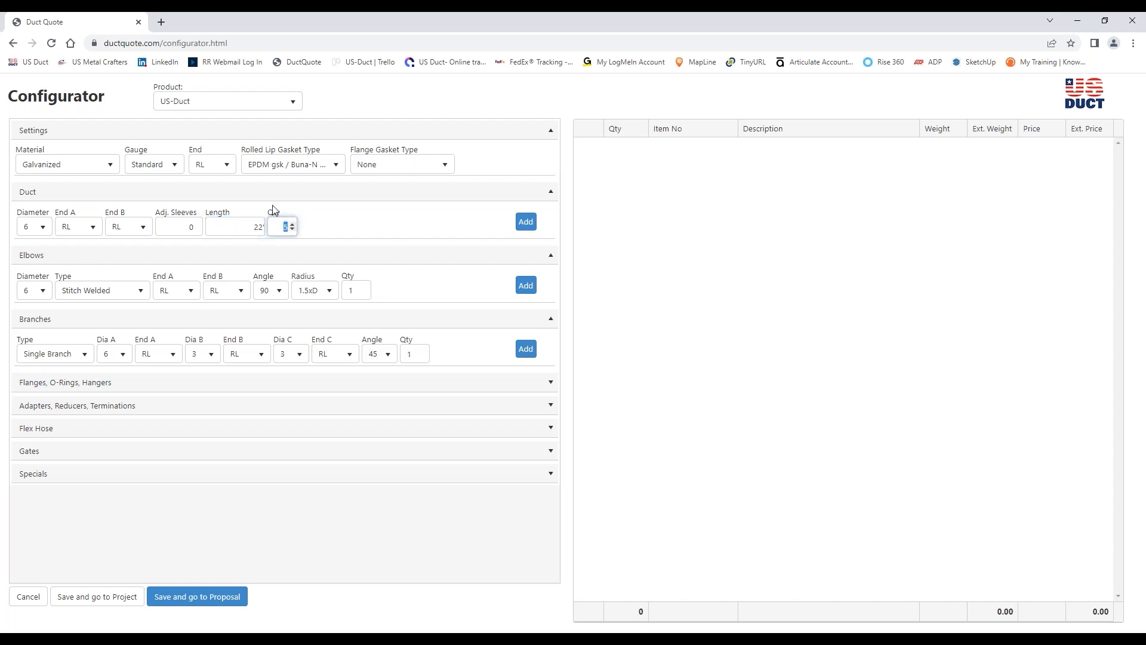
pyautogui.click(292, 224)
pyautogui.click(292, 225)
pyautogui.click(292, 225)
# Set the duct's adjustable sleeves to 1 and add the duct run to the quote
pyautogui.click(181, 229)
pyautogui.write('1')
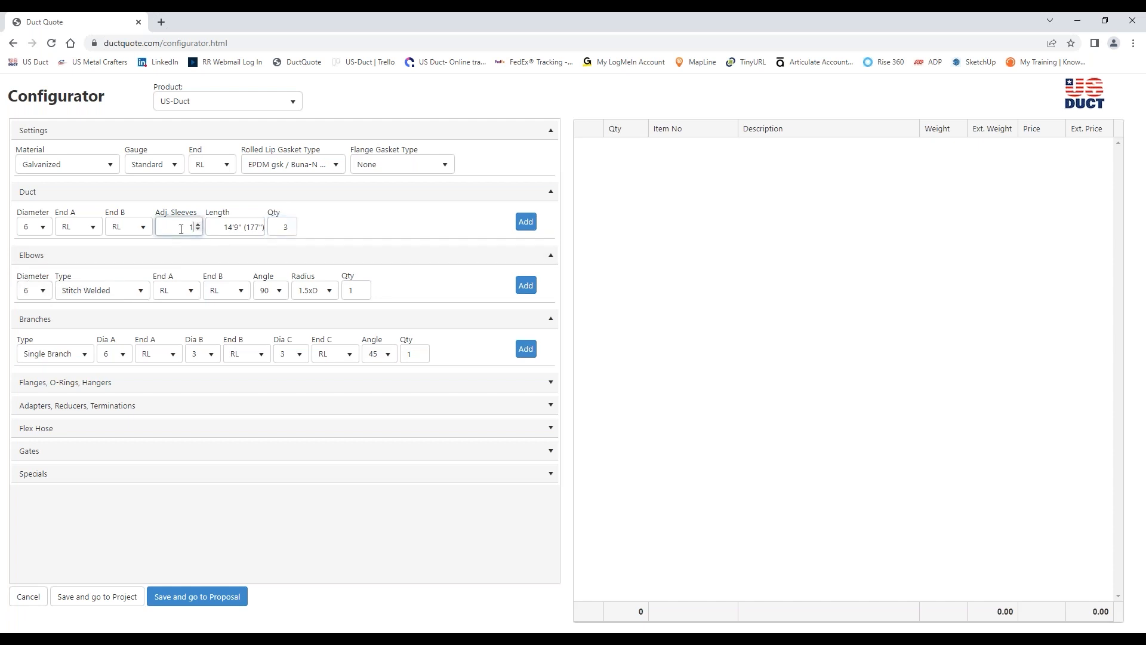
pyautogui.click(526, 224)
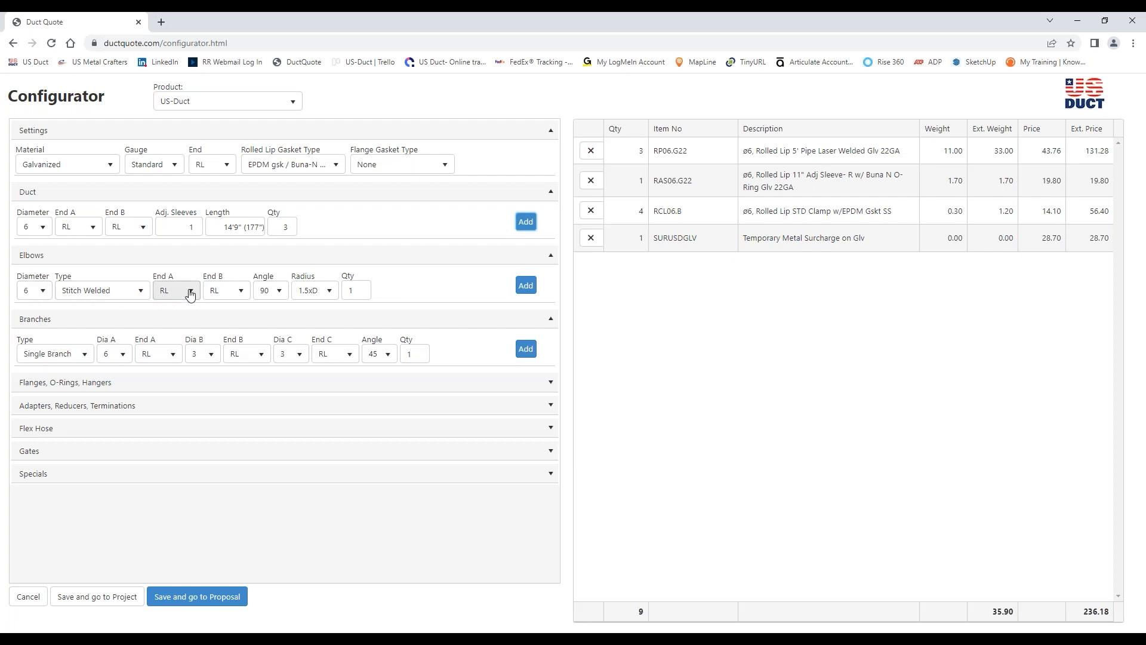
# Add two stitch welded elbows of diameter 6 with a 45 degree angle to the quote
pyautogui.click(280, 294)
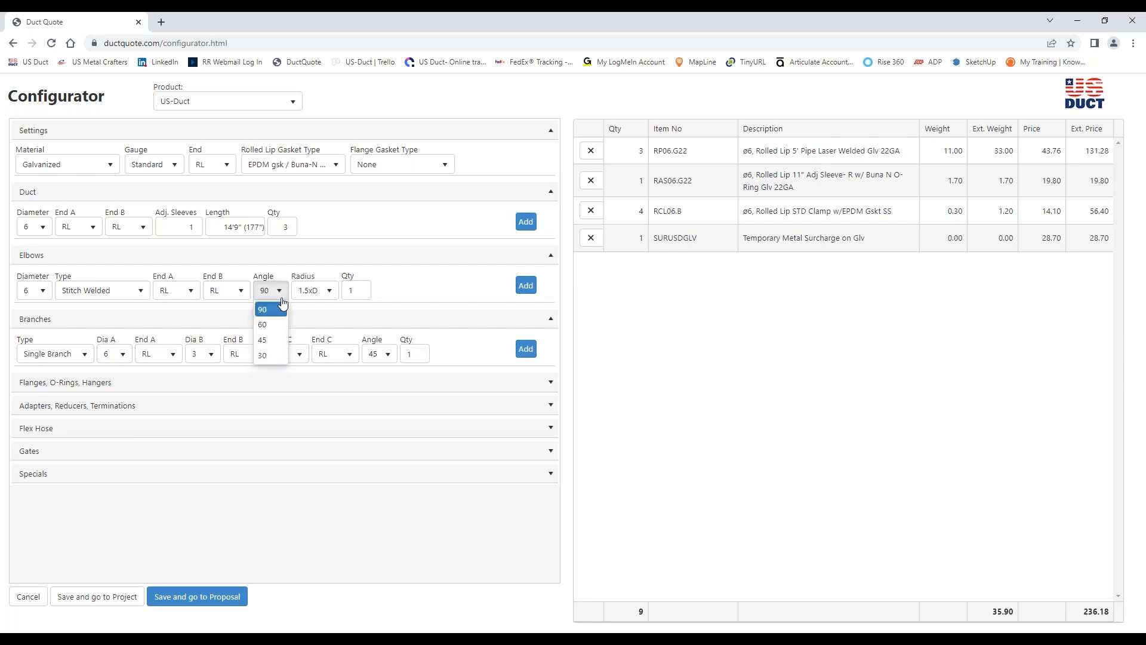
pyautogui.click(272, 342)
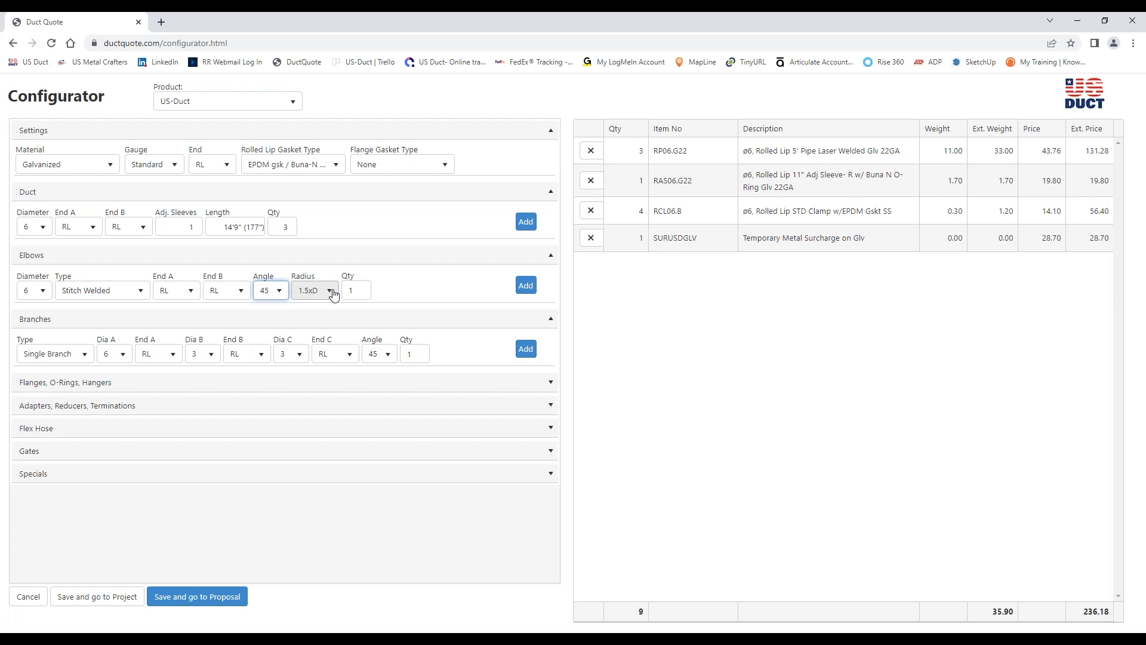
pyautogui.click(366, 289)
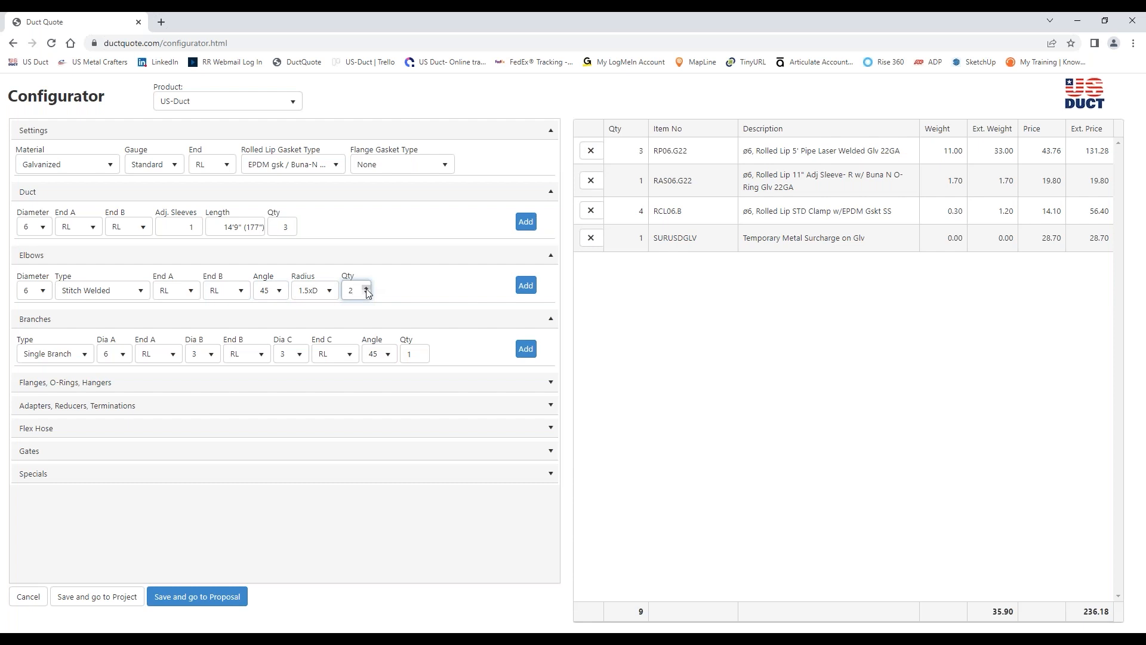
pyautogui.click(525, 286)
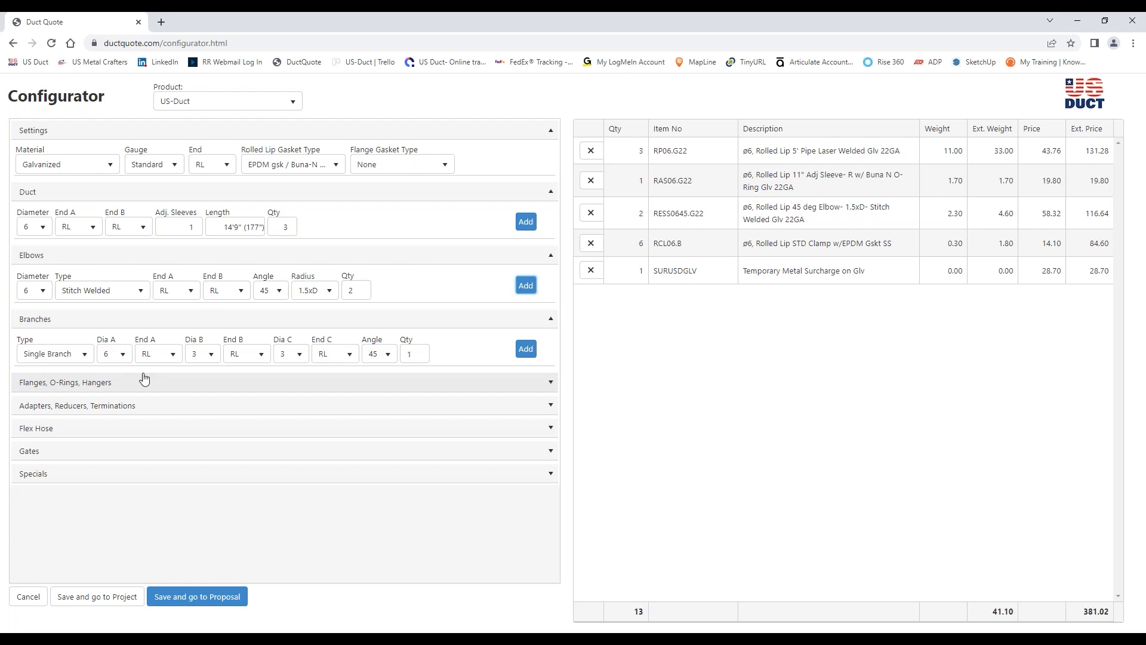
# Add one 45 degree single branch with diameter A 6, diameter B 4 and diameter C 4 to the quote
pyautogui.click(85, 358)
pyautogui.click(49, 367)
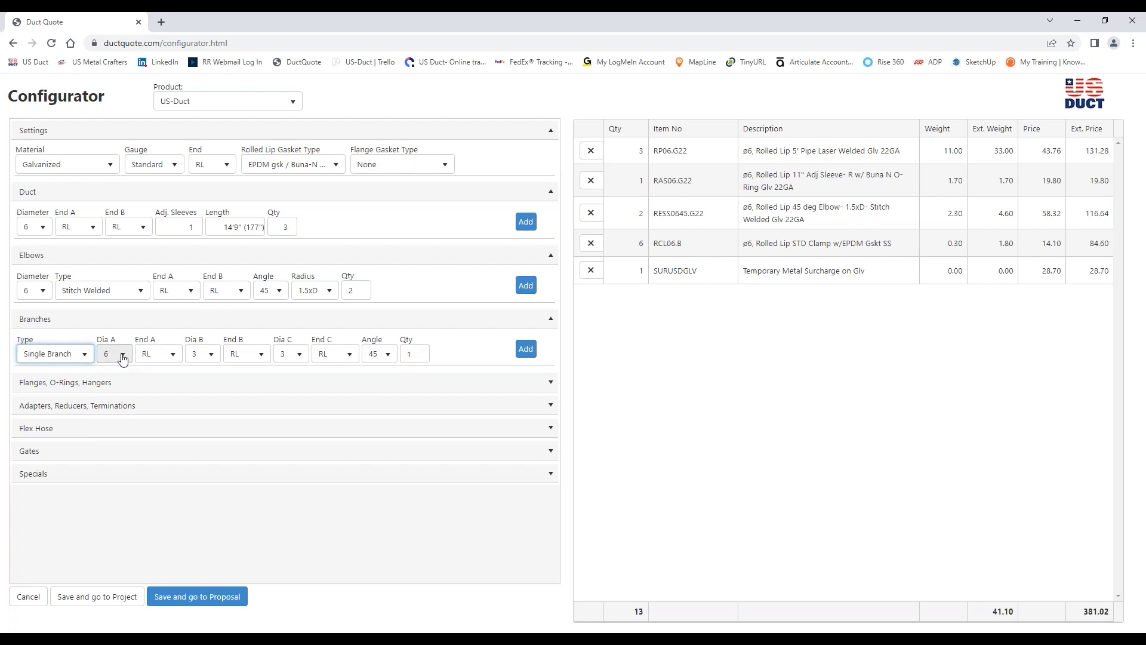
pyautogui.click(211, 356)
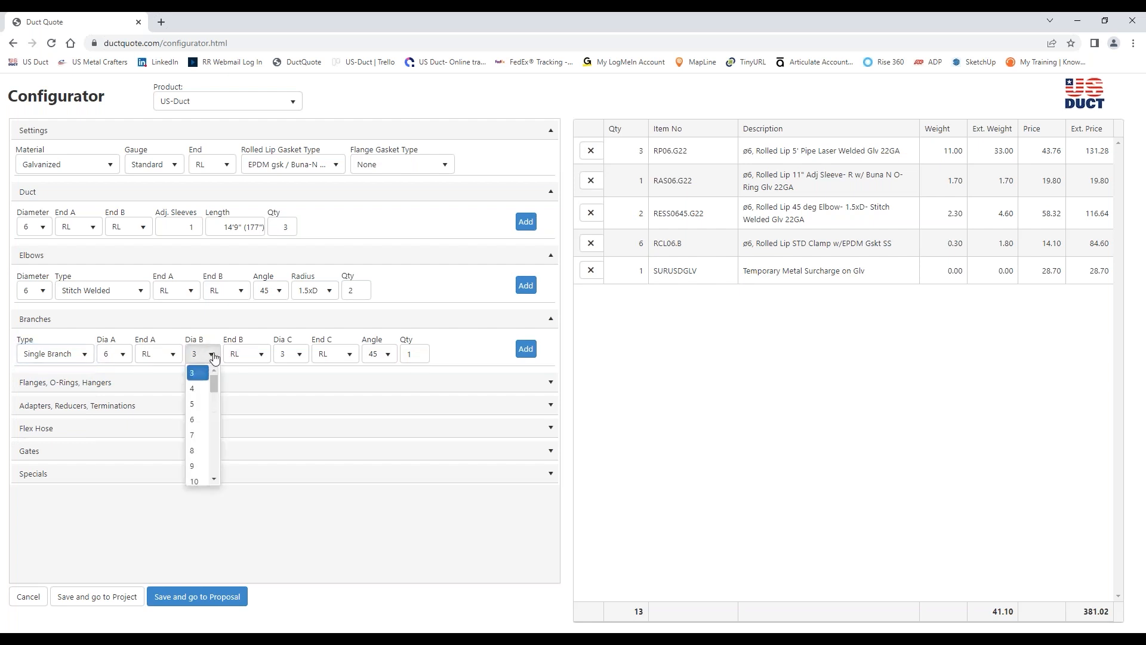
pyautogui.click(198, 389)
pyautogui.click(298, 354)
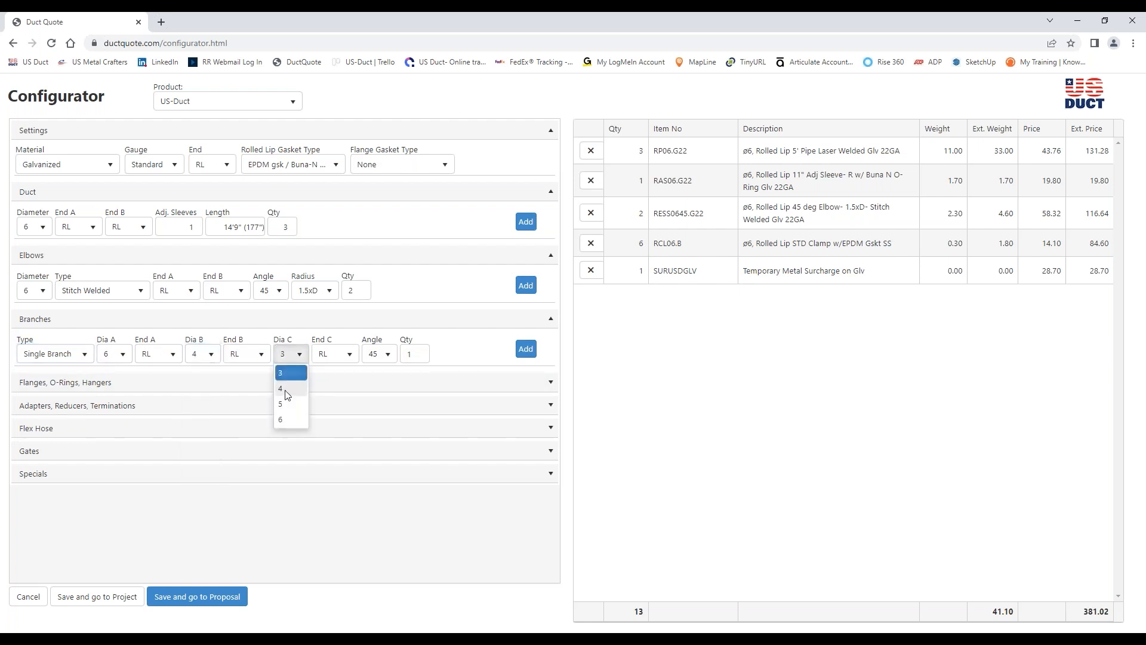
pyautogui.click(286, 392)
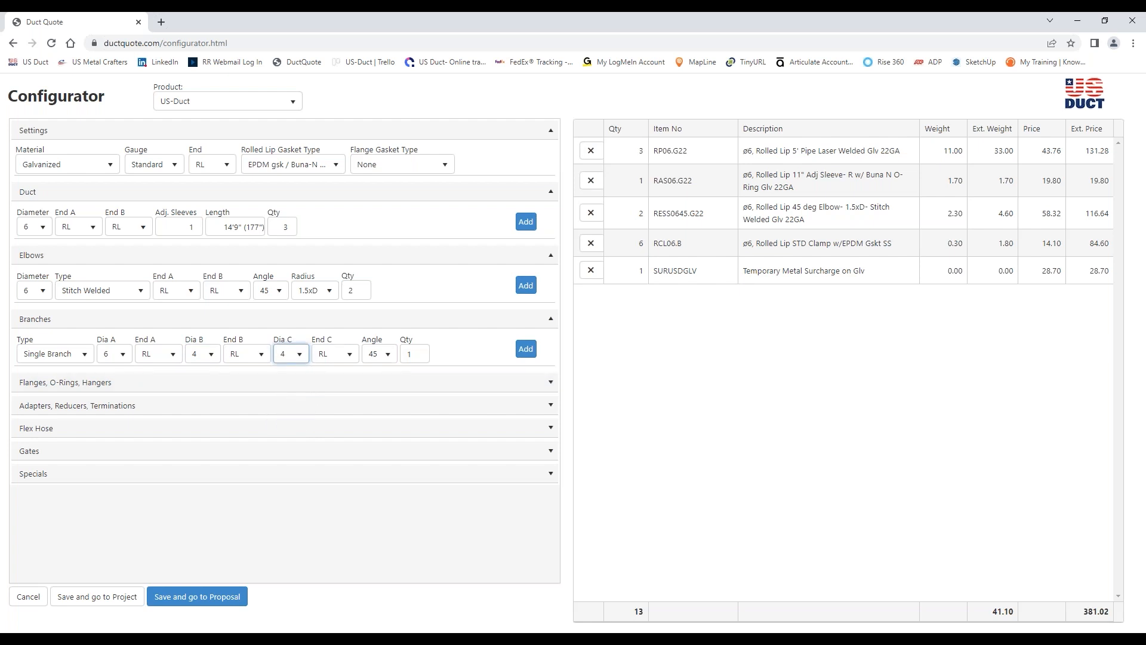
pyautogui.click(526, 348)
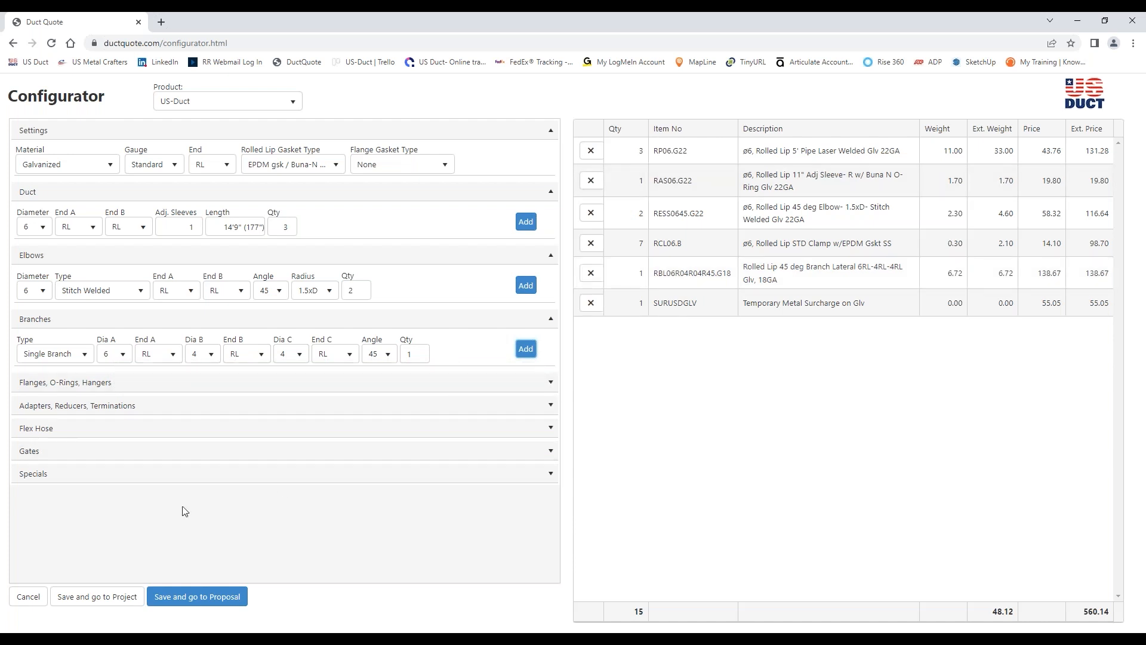
# Close the configurator without saving the quote and return to the project
pyautogui.click(27, 598)
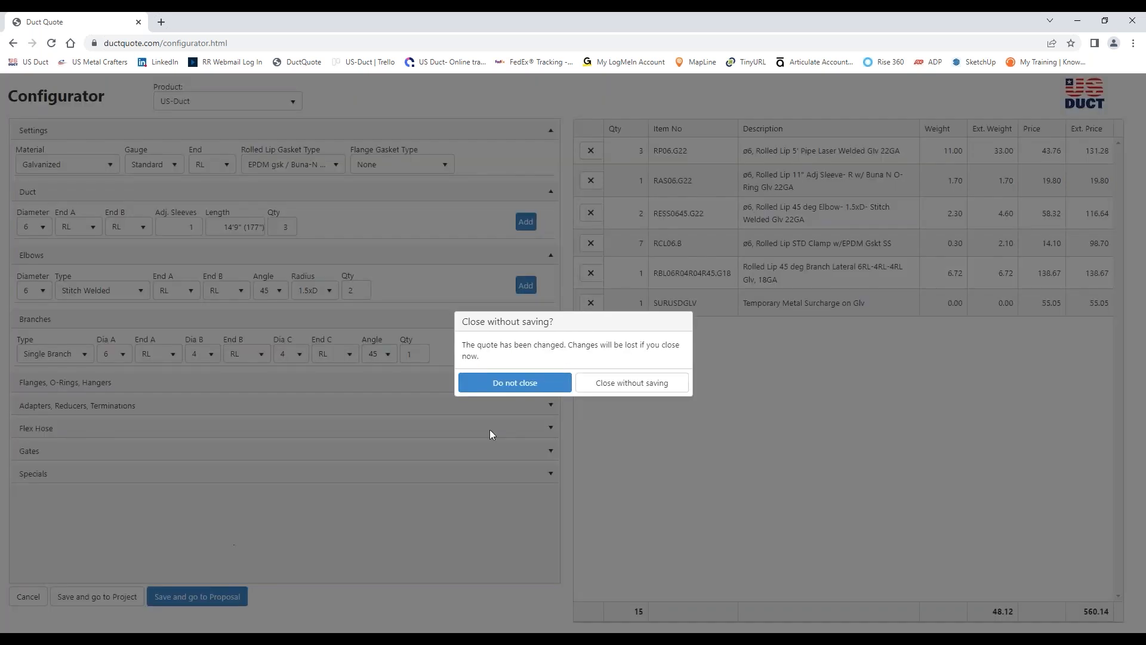
pyautogui.click(630, 384)
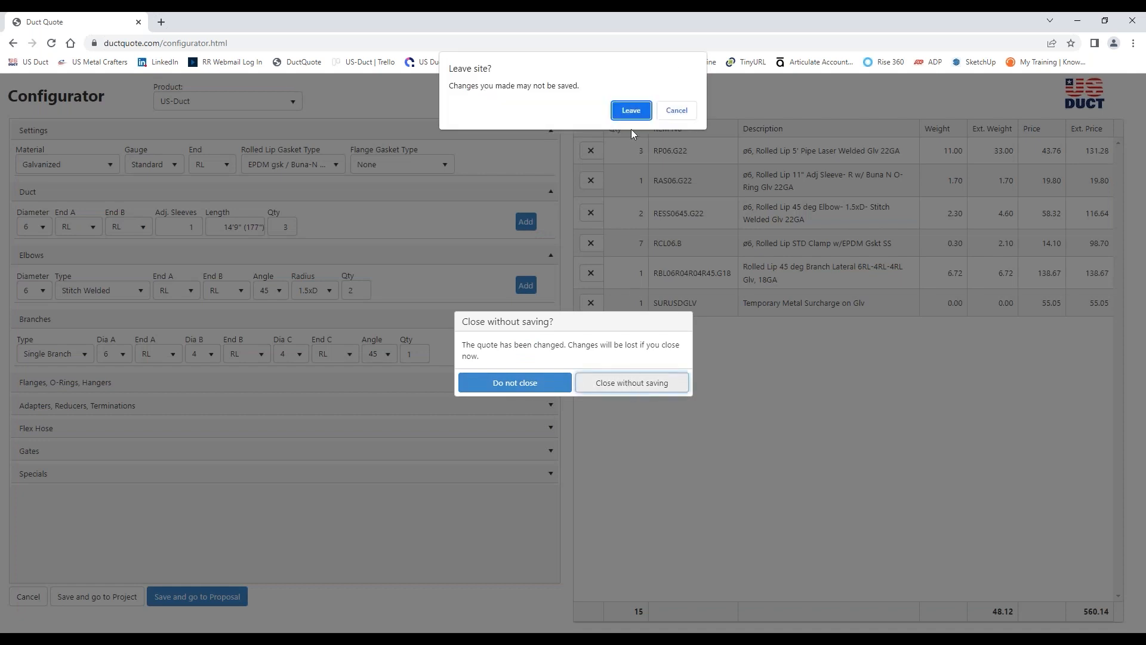
pyautogui.click(632, 111)
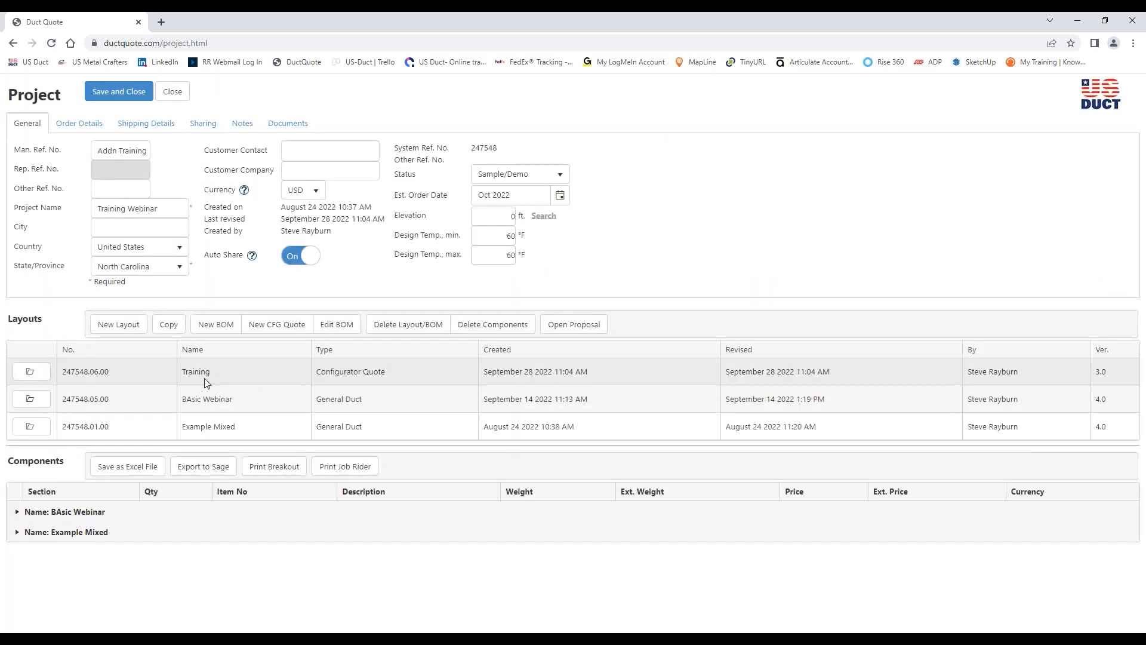
# Reopen the Training configurator quote and set its gauge setting to Custom
pyautogui.click(39, 371)
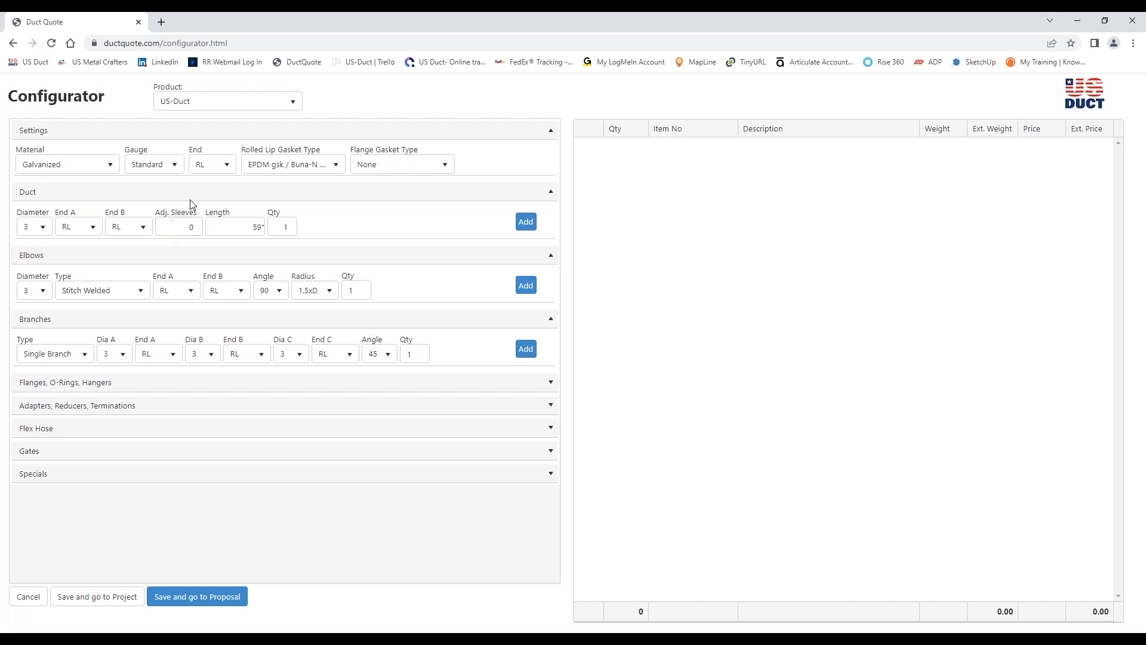
pyautogui.click(175, 165)
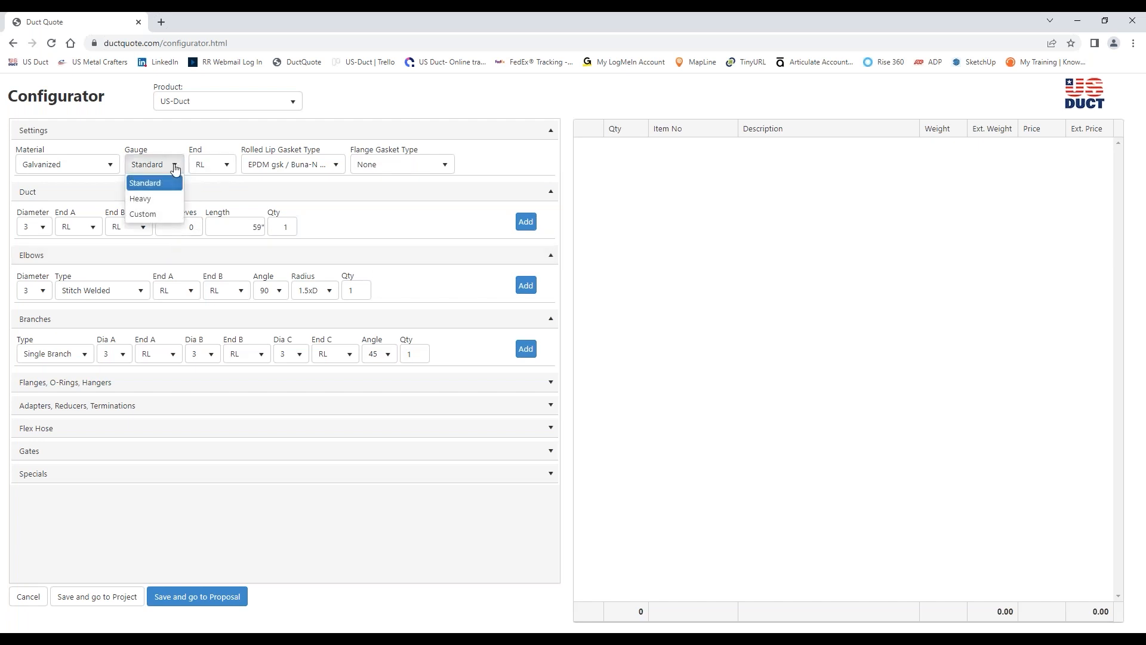
pyautogui.click(156, 218)
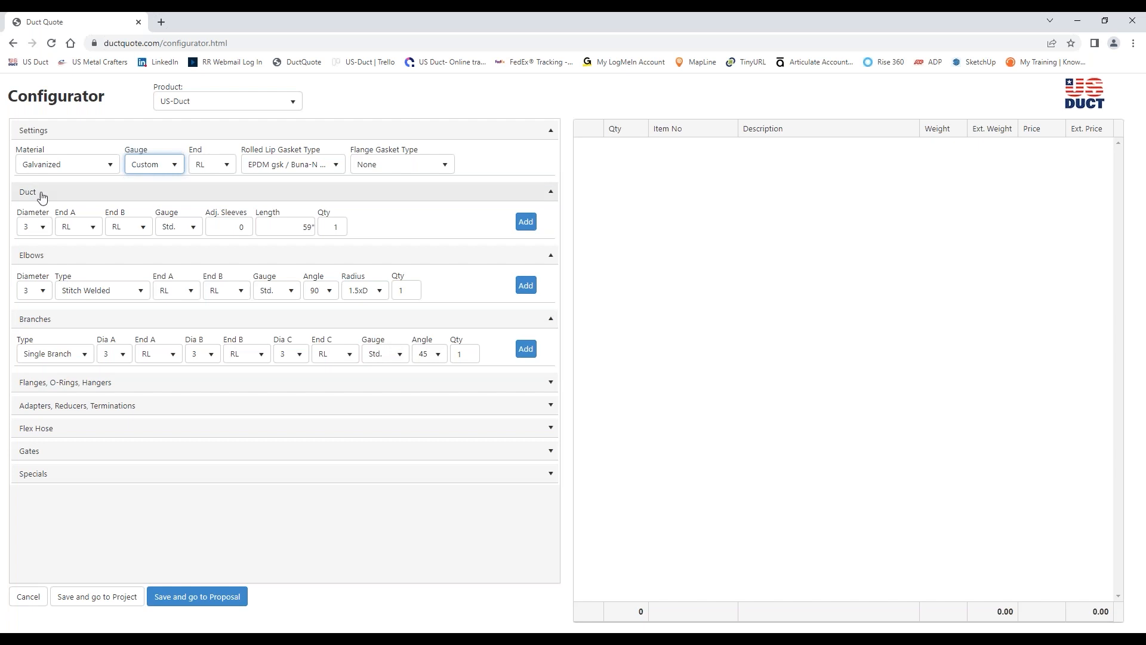
# Add three 16 GA ducts of diameter 6 with one adjustable sleeve to the quote
pyautogui.click(44, 231)
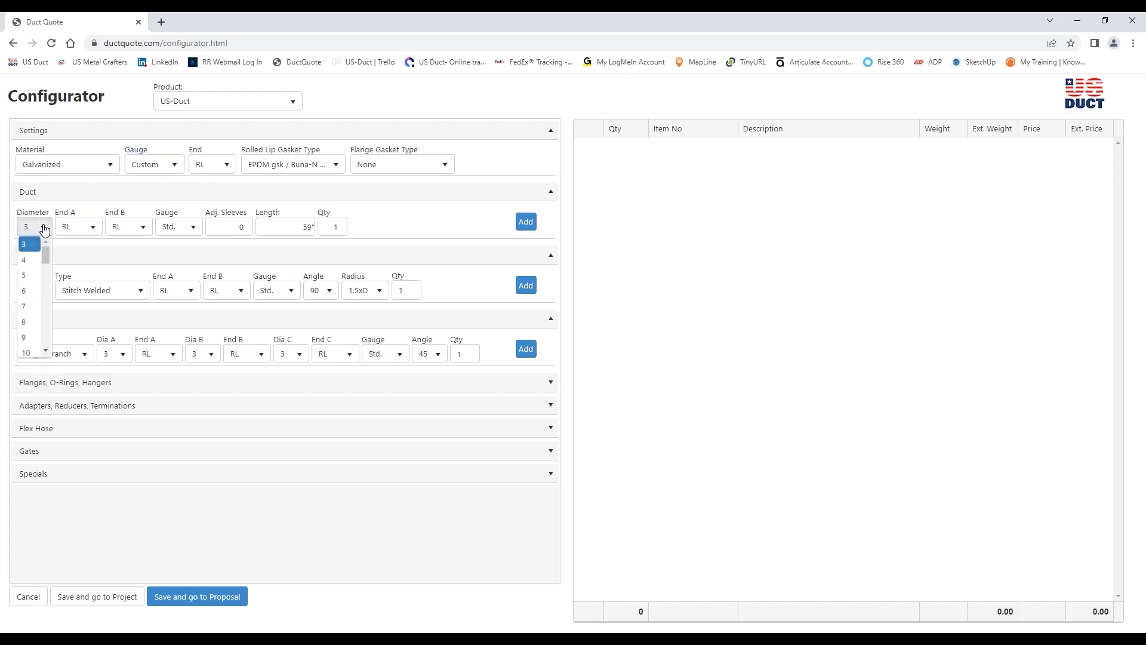
pyautogui.click(26, 297)
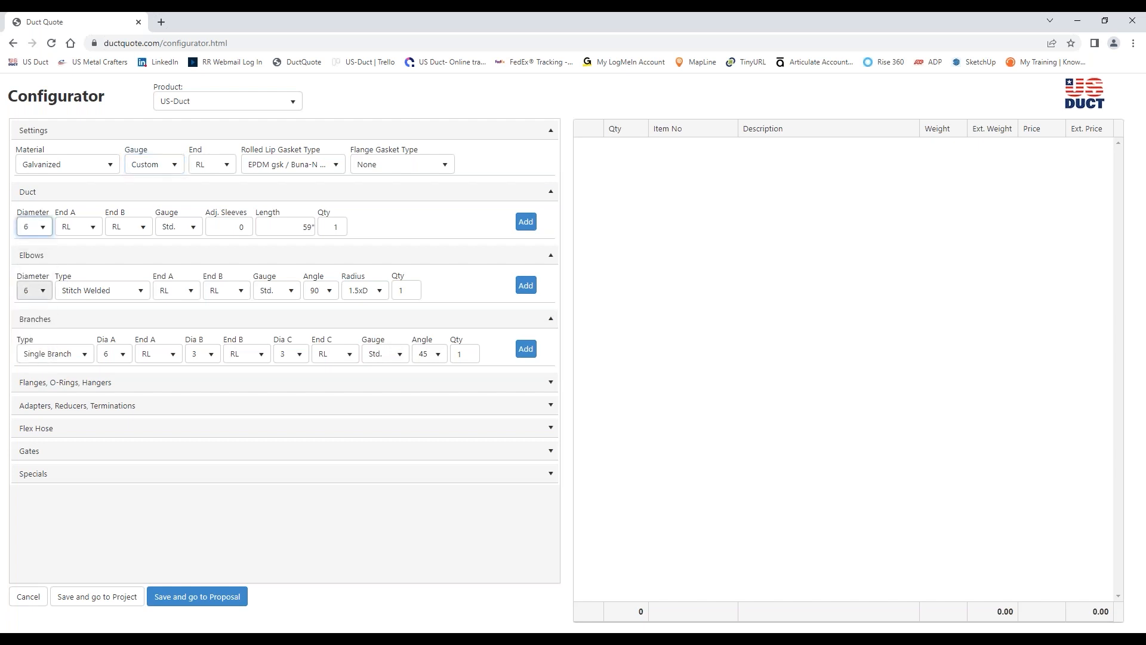
pyautogui.click(192, 230)
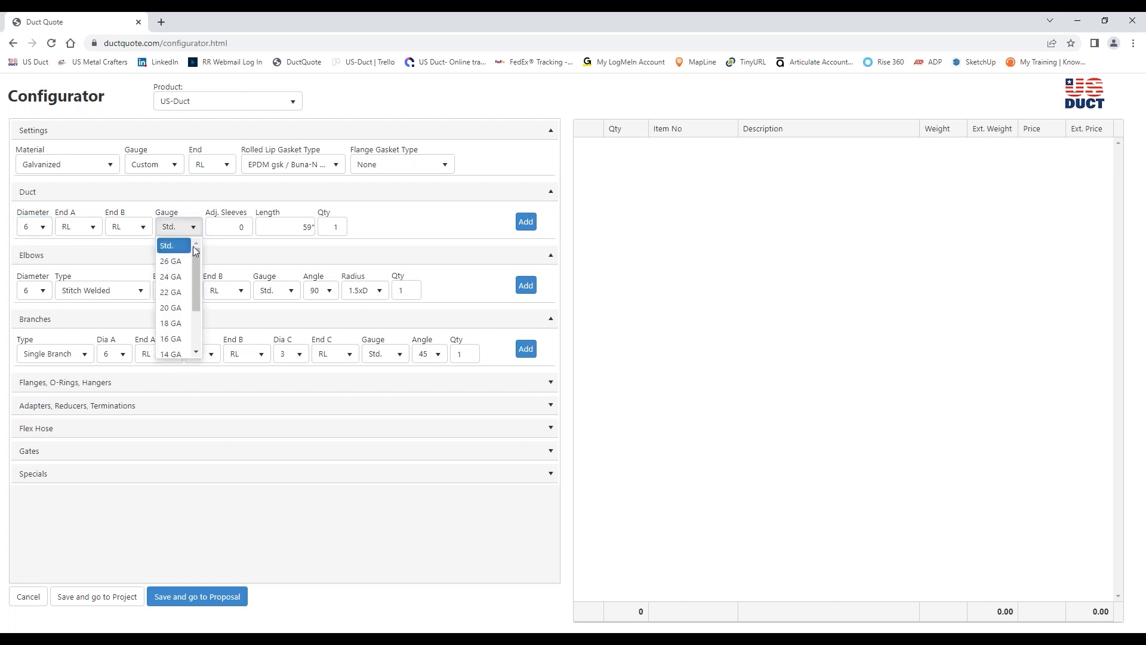
pyautogui.click(177, 338)
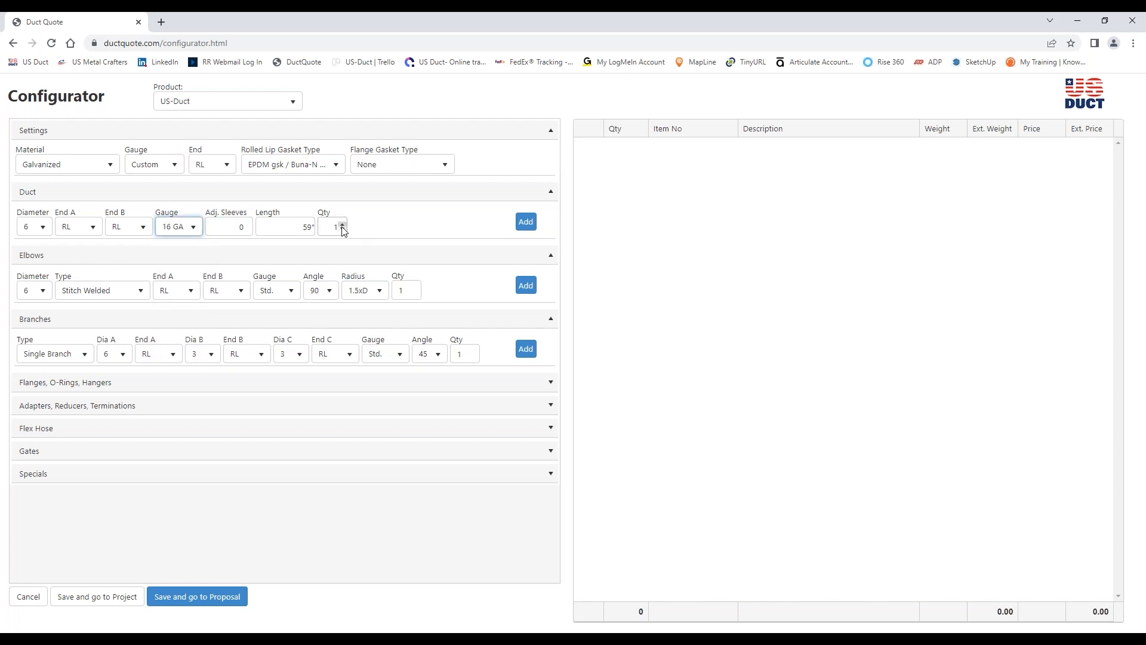
pyautogui.click(343, 223)
pyautogui.click(343, 223)
pyautogui.click(248, 223)
pyautogui.click(527, 223)
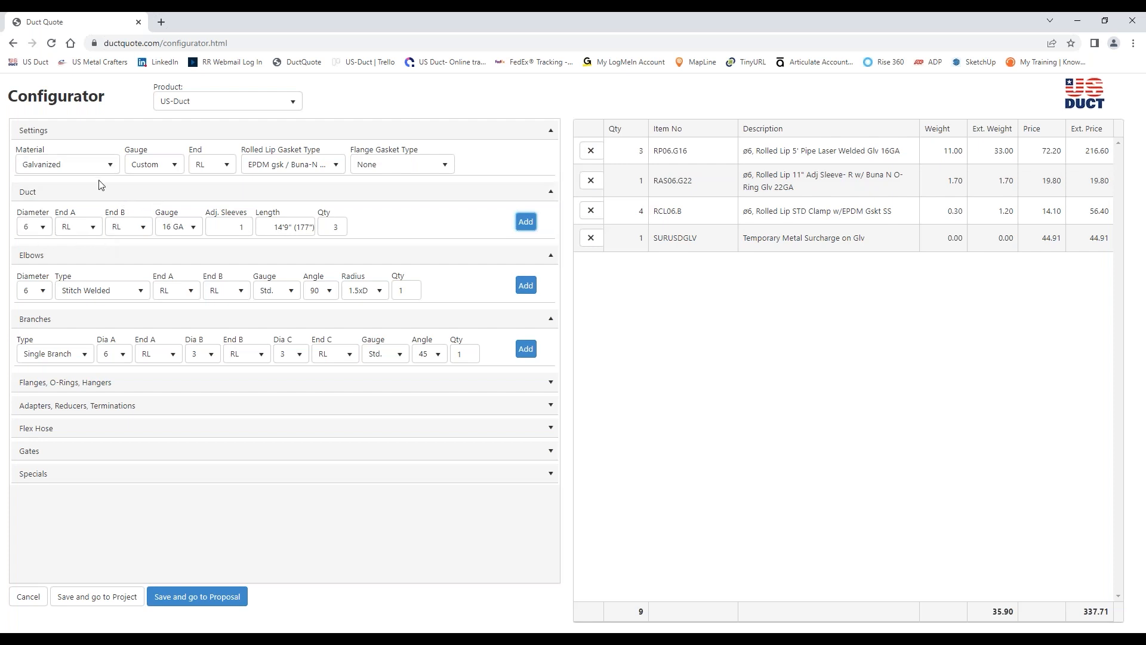
# Add one 16 GA duct of diameter 6 with end B set to FL-Glv and no adjustable sleeves
pyautogui.click(145, 228)
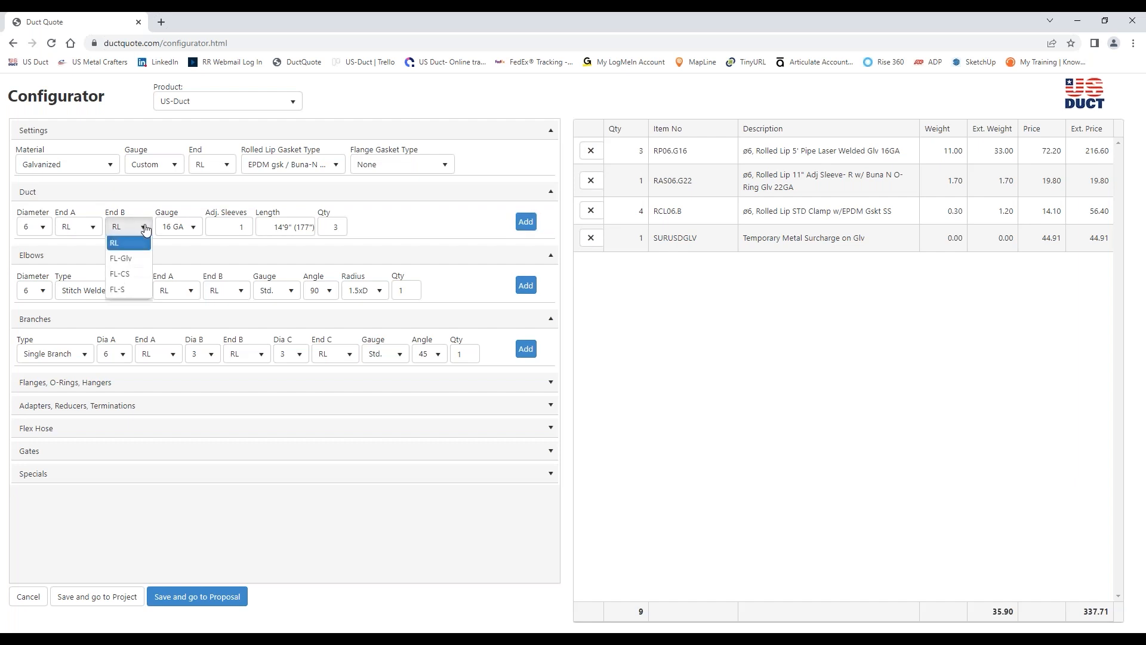
pyautogui.click(122, 251)
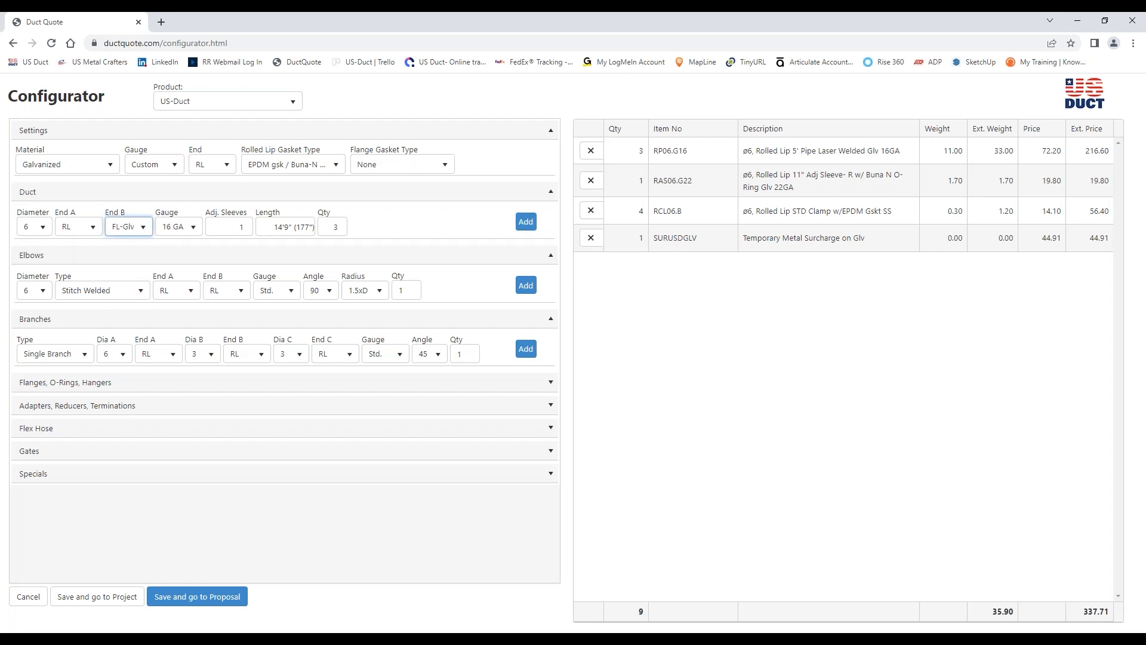
pyautogui.click(248, 227)
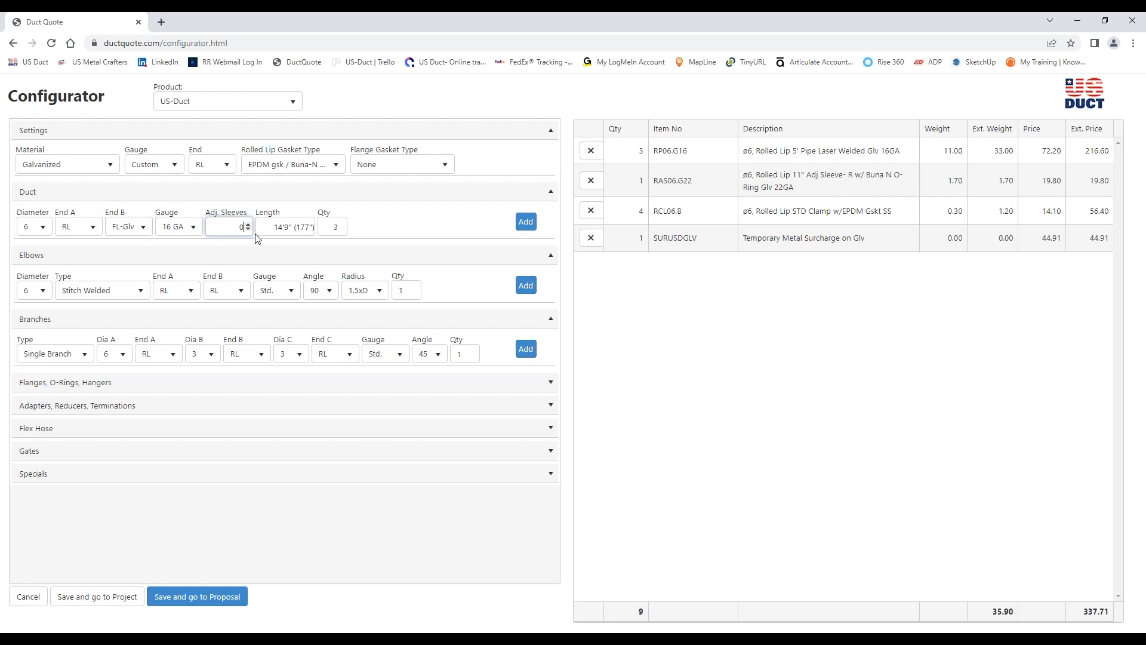
pyautogui.click(342, 230)
pyautogui.click(343, 230)
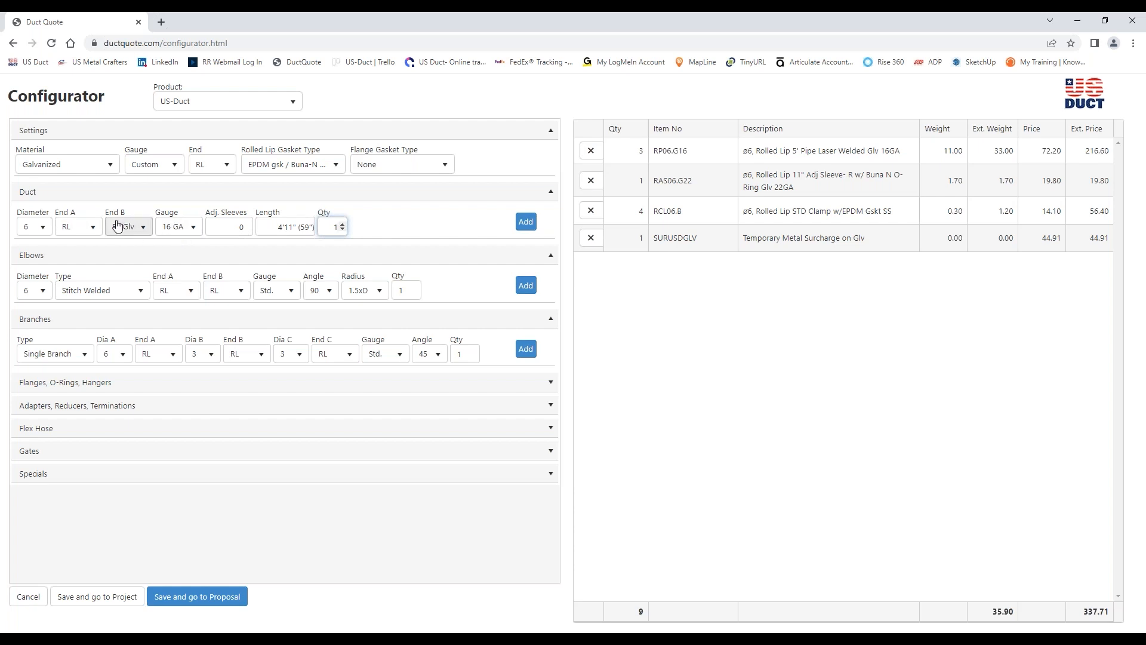
pyautogui.click(526, 221)
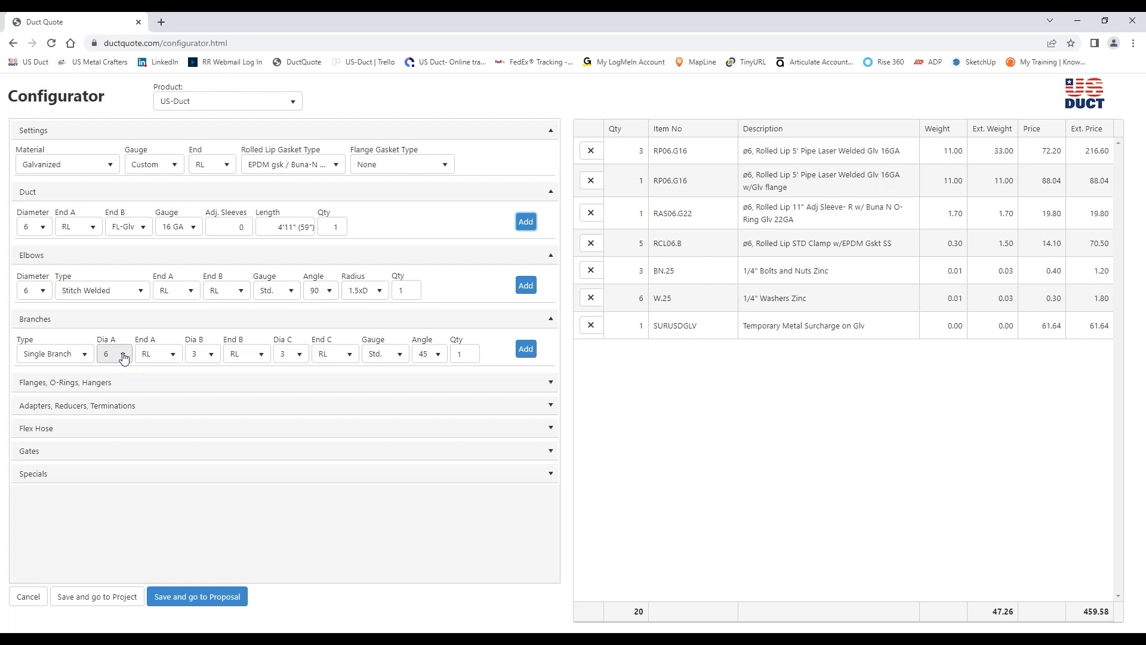
# Add one 16 GA single branch with diameters A 6, B 4 and C 4 and ends B and C set to FL-Glv
pyautogui.click(398, 354)
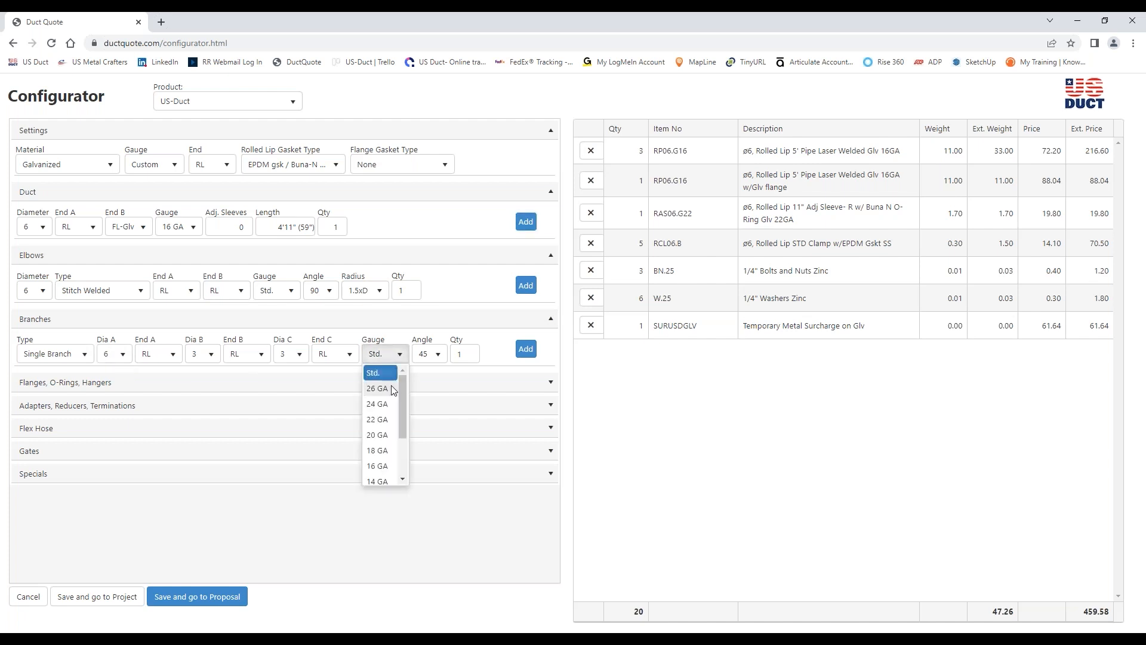
pyautogui.click(382, 465)
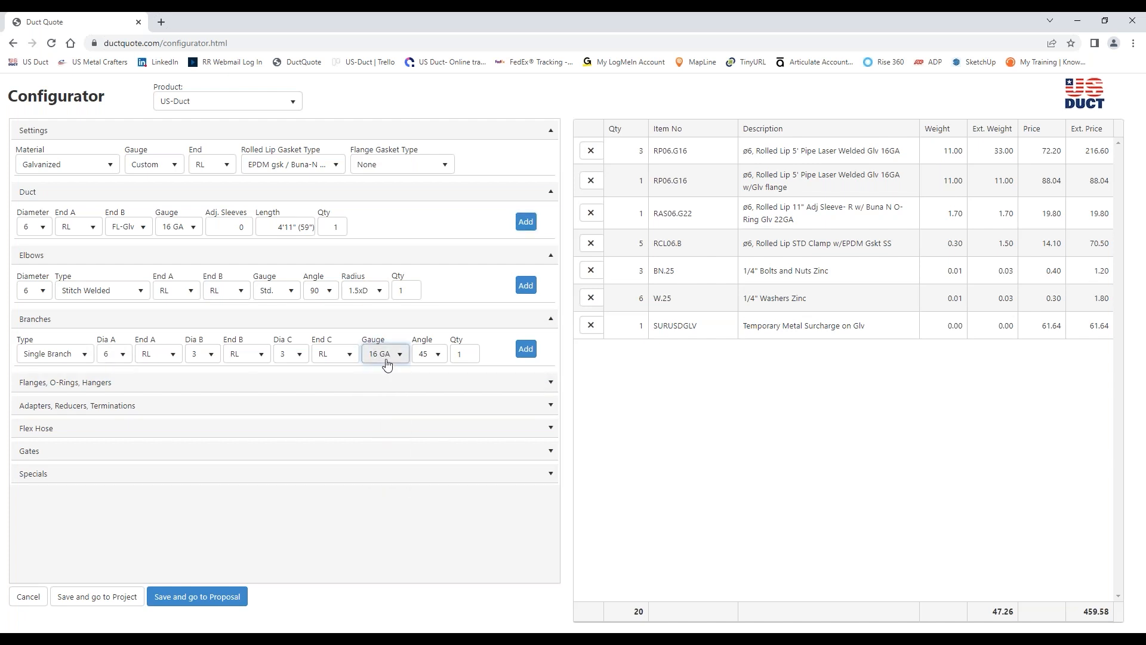
pyautogui.click(206, 354)
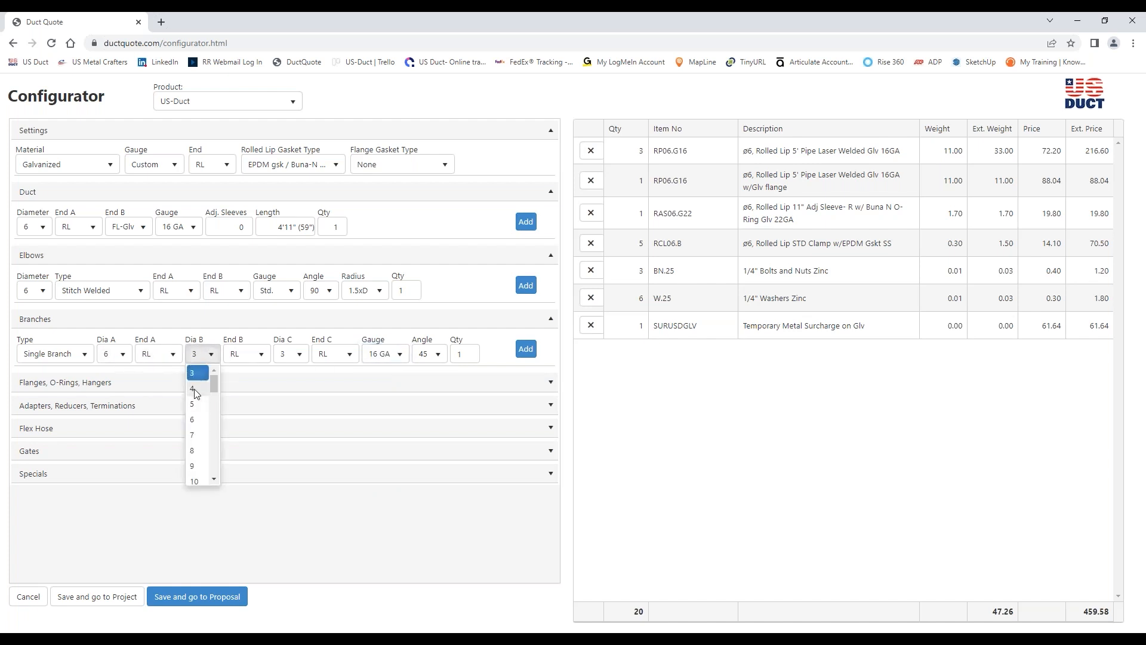
pyautogui.click(193, 389)
pyautogui.click(299, 355)
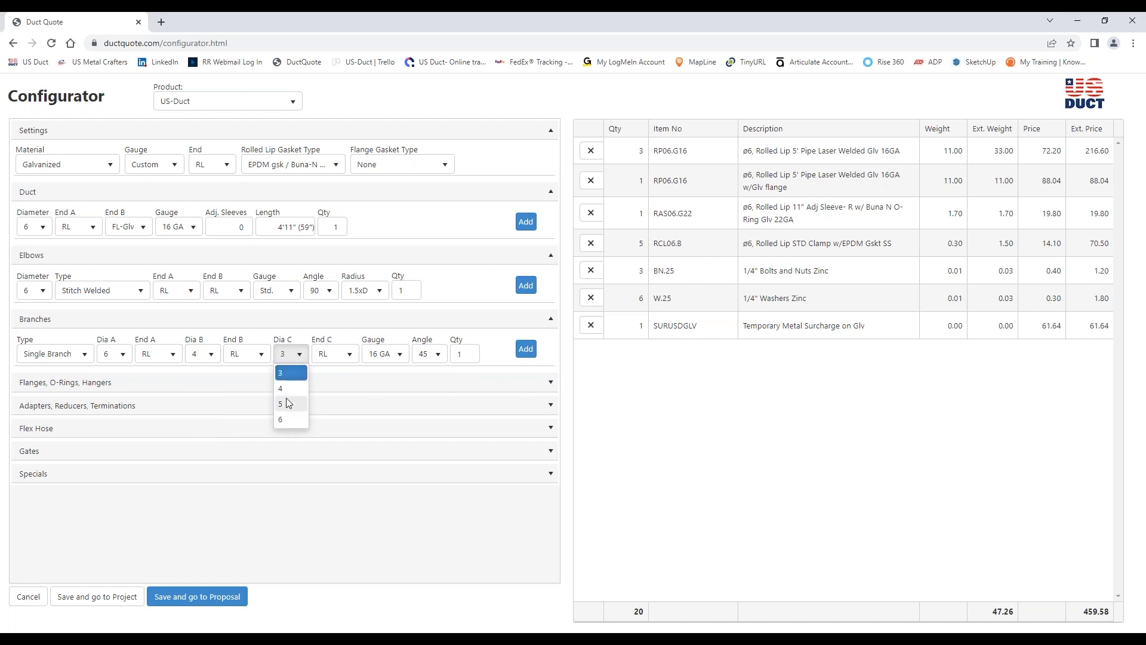
pyautogui.click(289, 388)
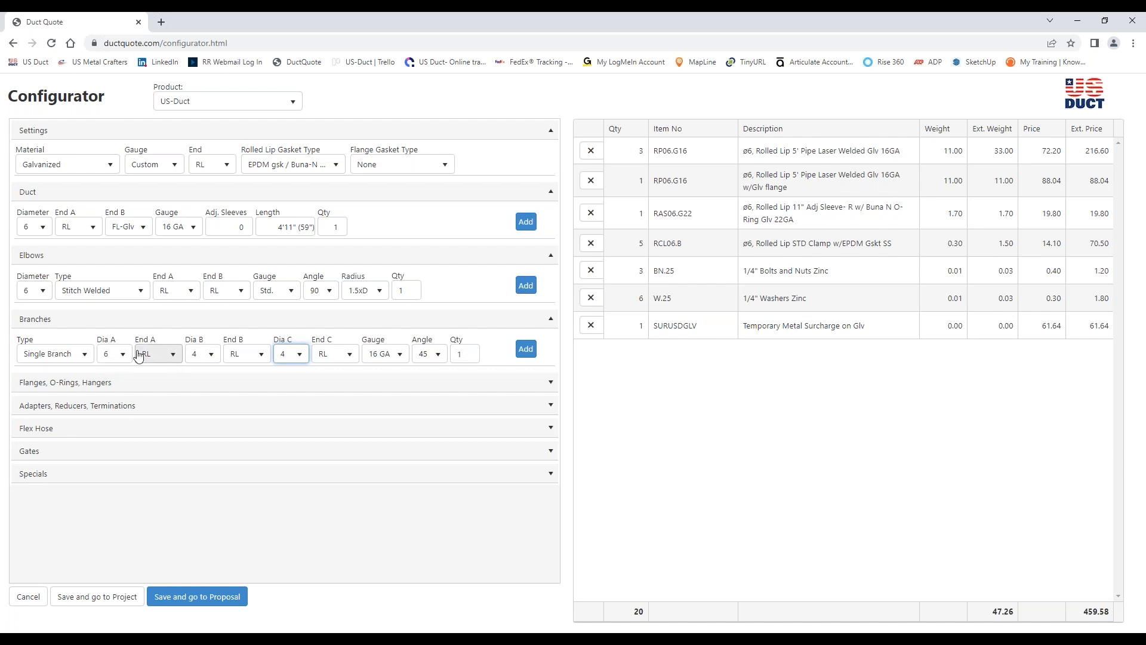
pyautogui.click(263, 356)
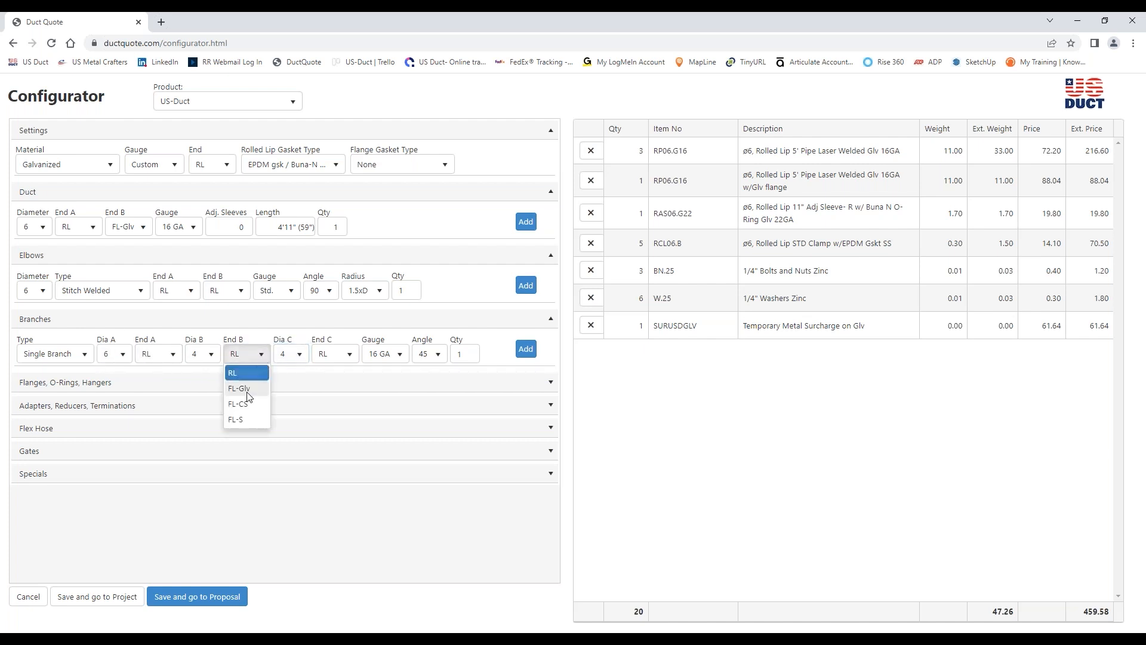
pyautogui.click(247, 393)
pyautogui.click(350, 356)
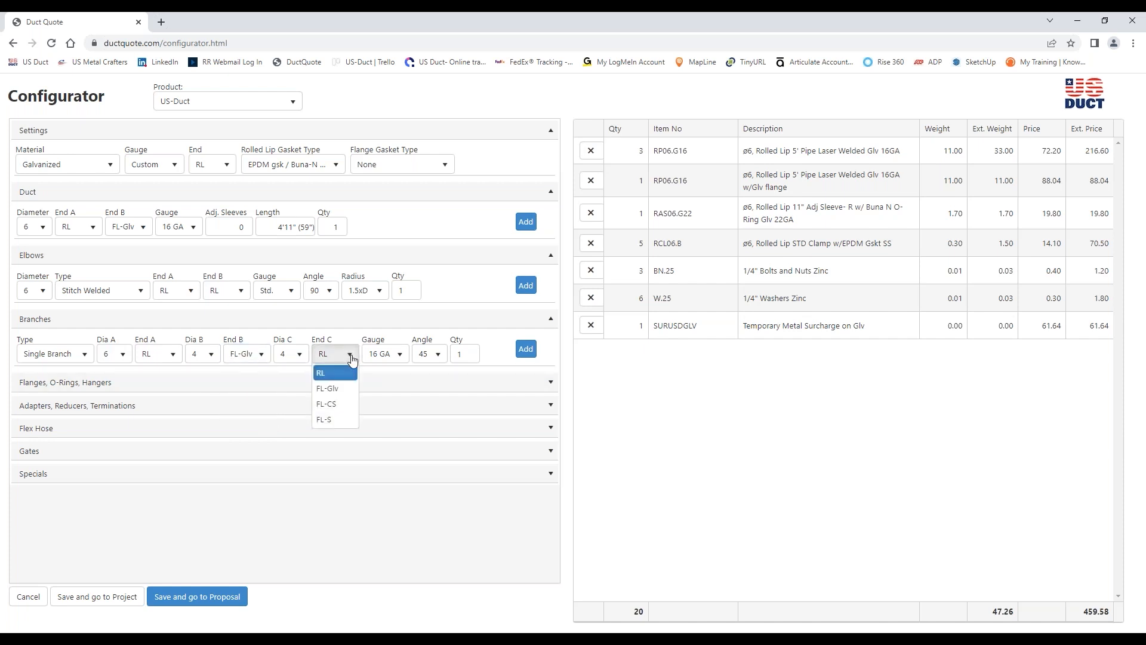
pyautogui.click(330, 387)
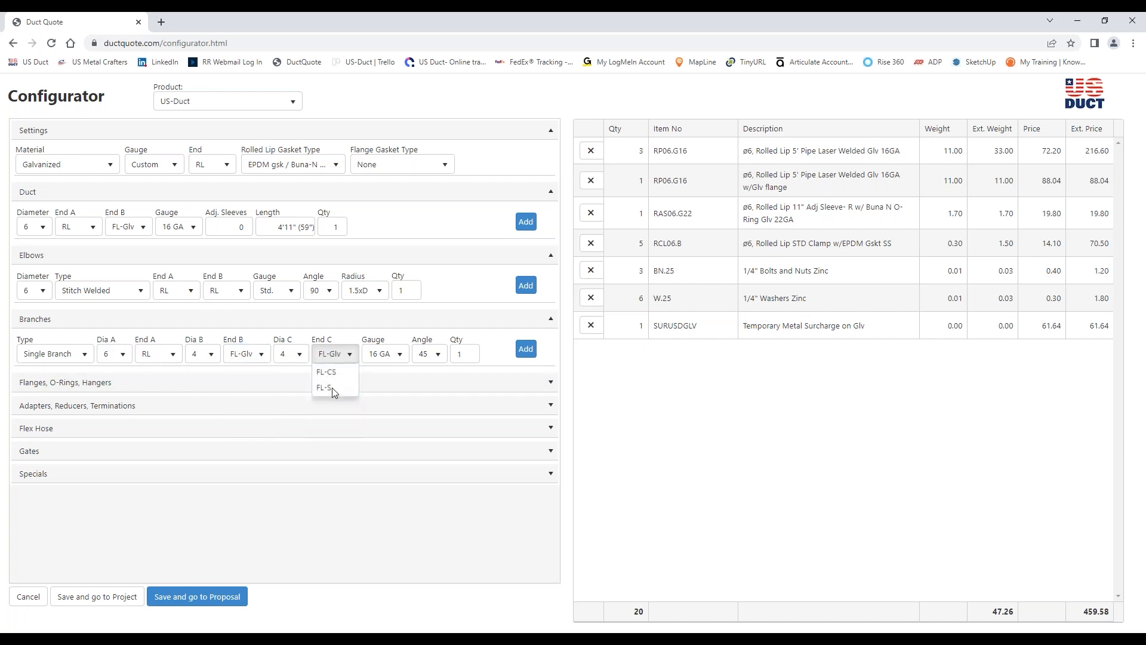
pyautogui.click(526, 349)
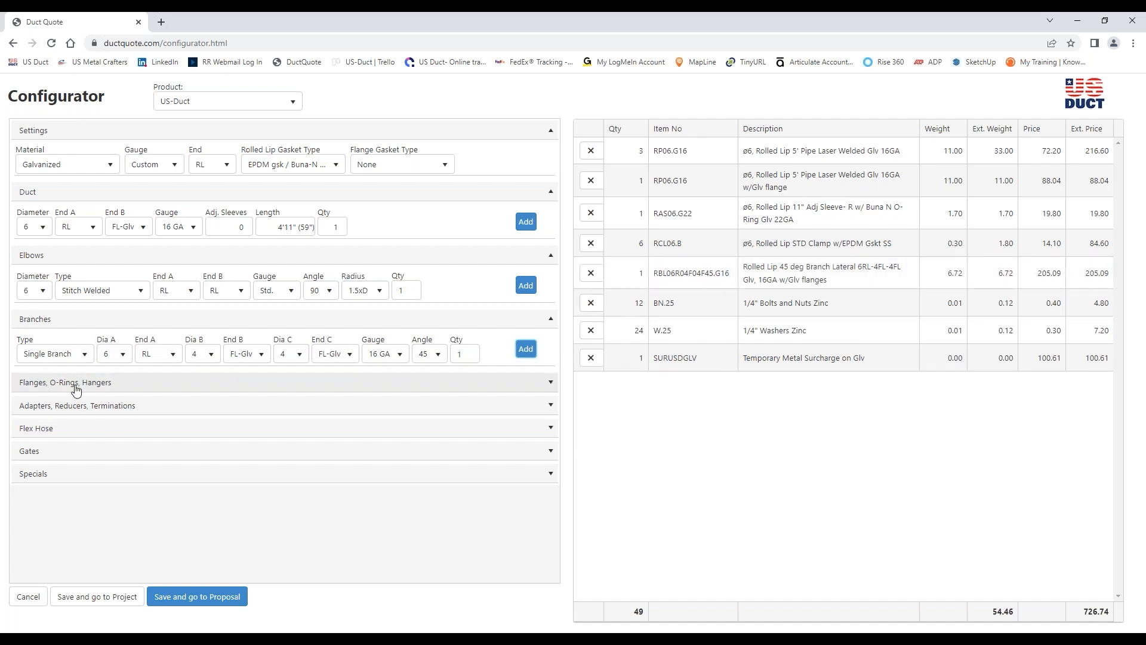
# Try to add one 16 GA reducer from diameter 6 to diameter 5 to the quote
pyautogui.click(143, 406)
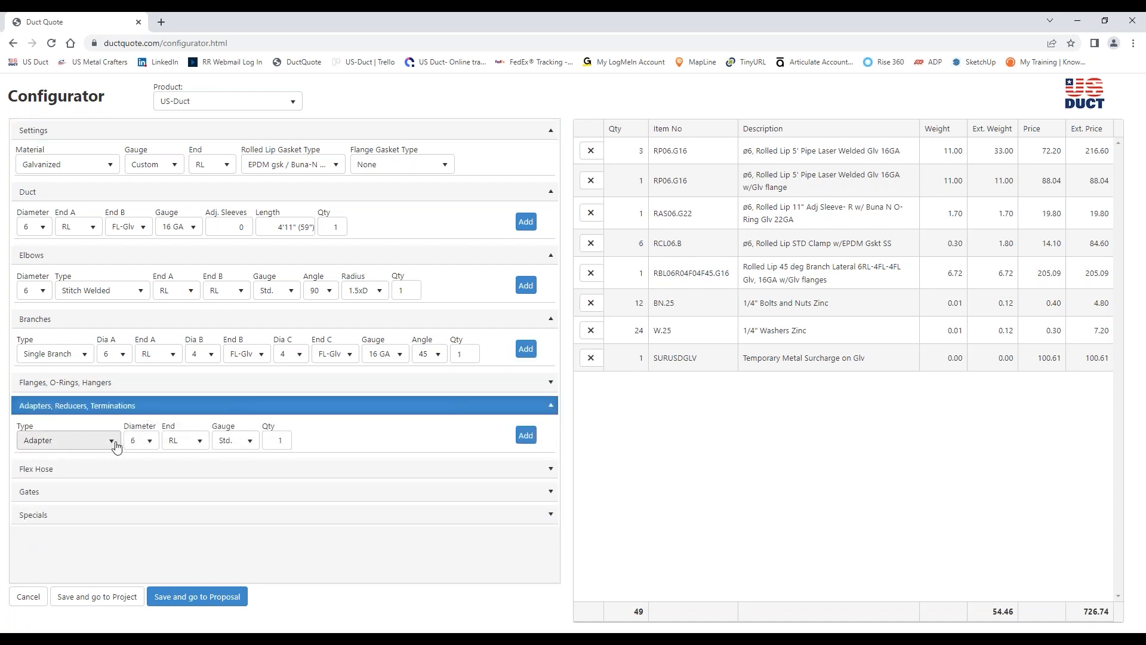
pyautogui.click(112, 442)
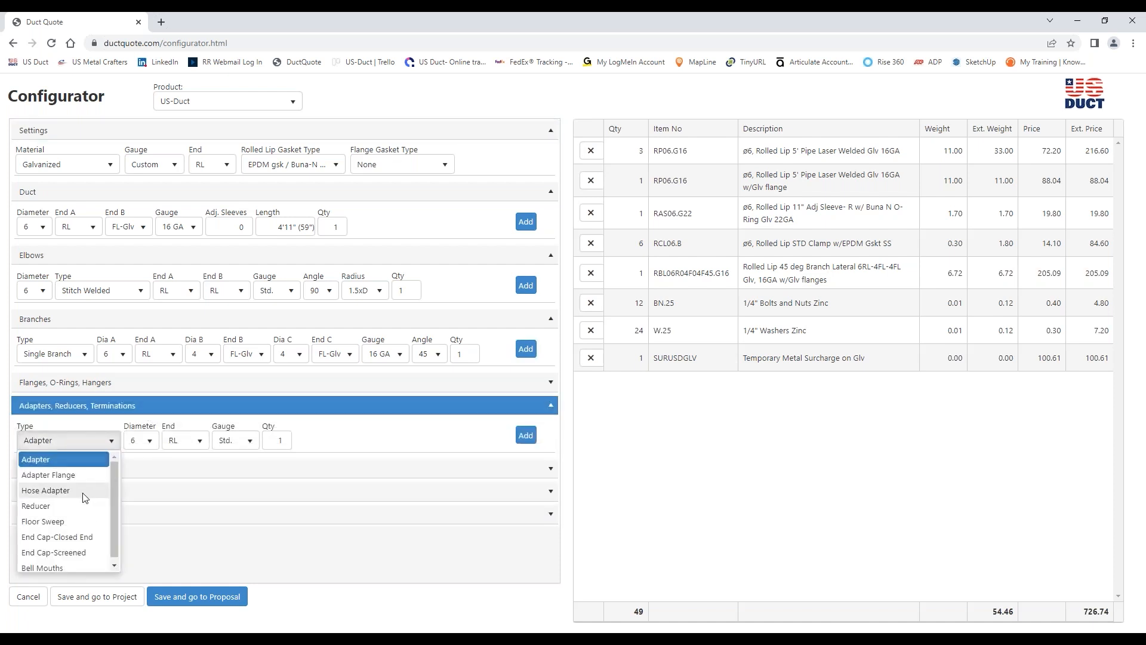
pyautogui.click(42, 509)
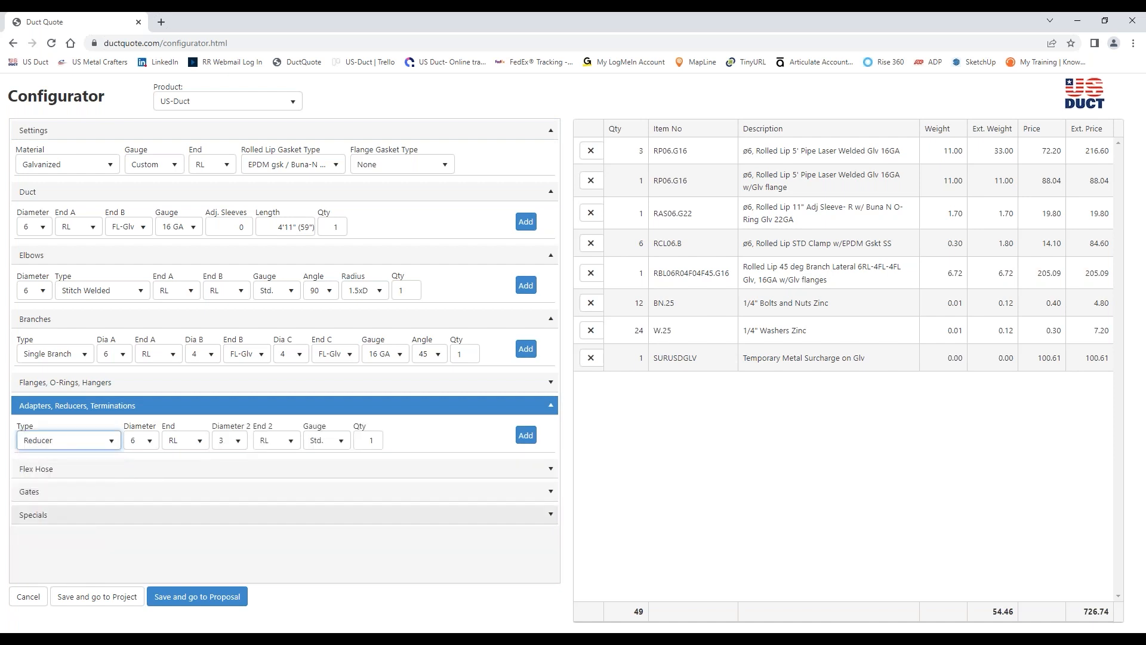
pyautogui.click(238, 441)
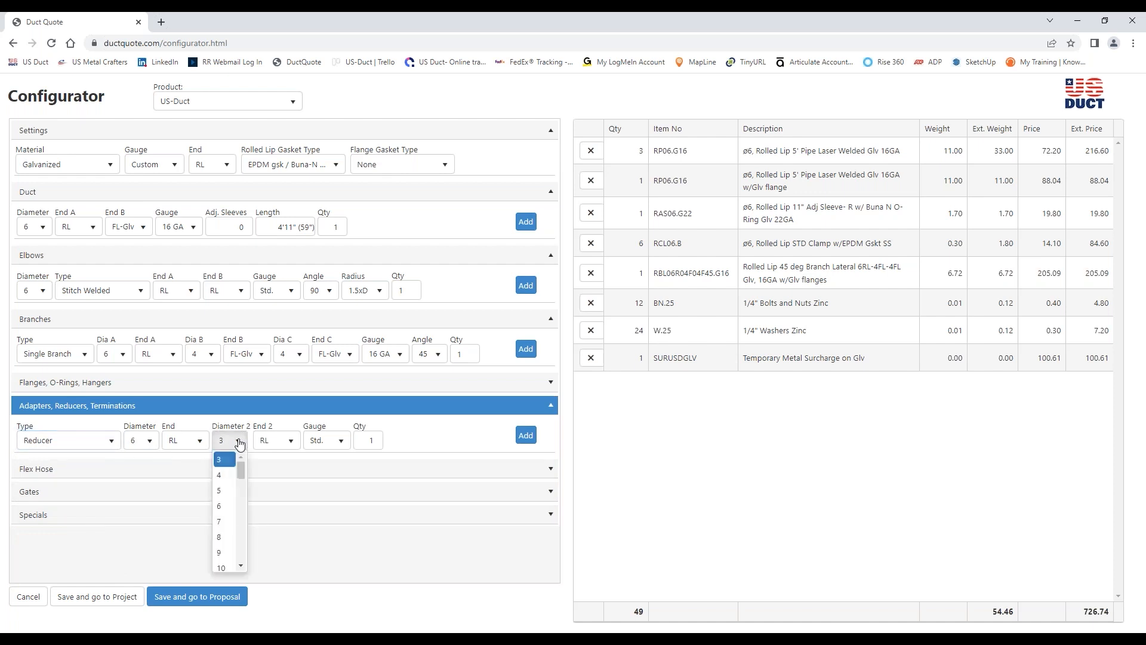
pyautogui.click(227, 491)
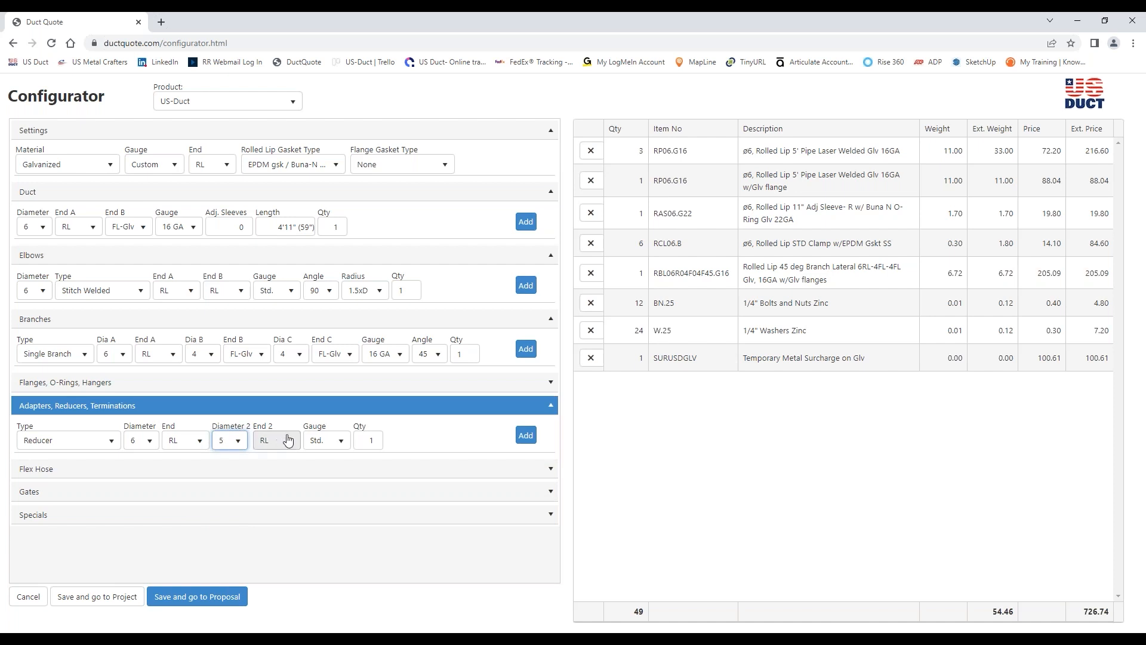
pyautogui.click(342, 443)
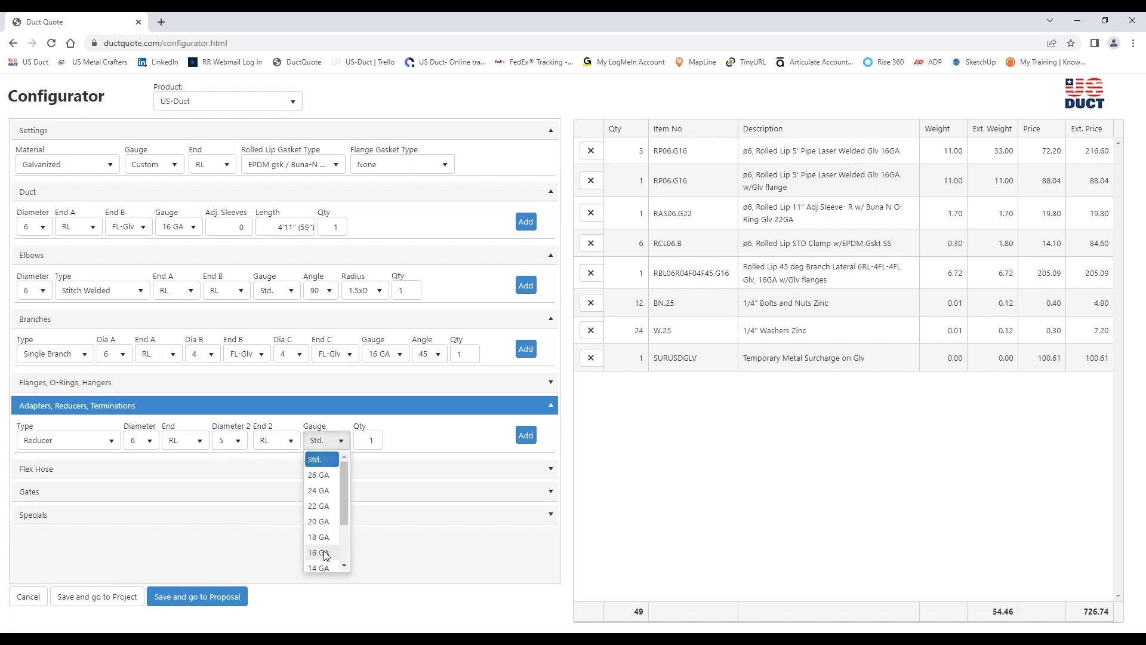
pyautogui.click(327, 550)
pyautogui.click(528, 439)
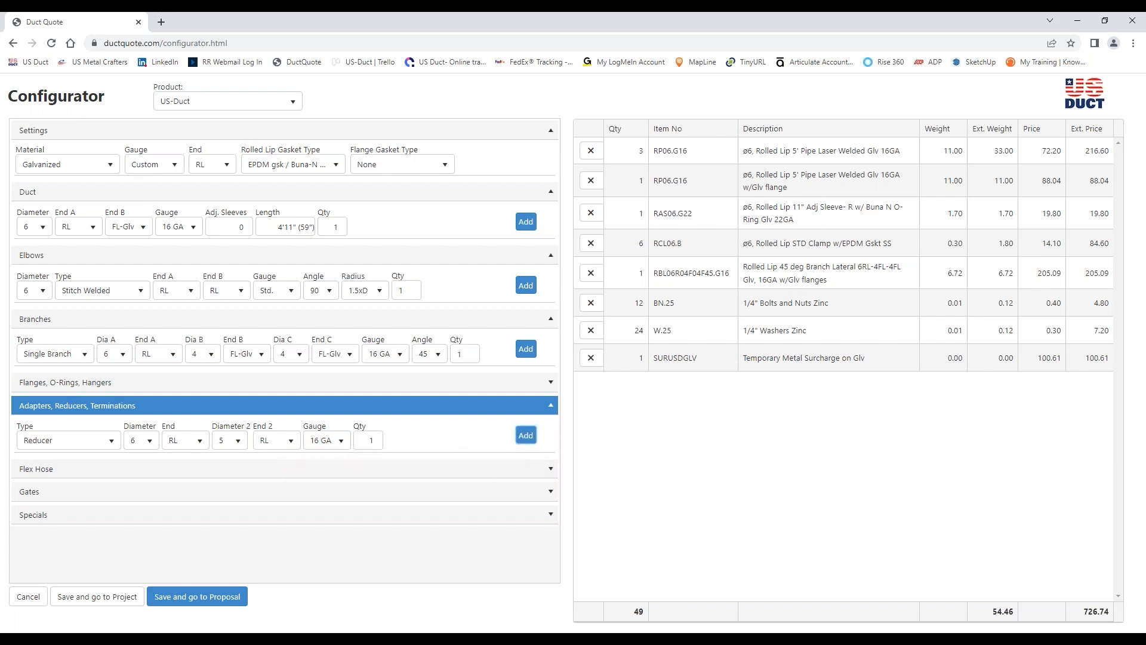
# Set the reducer's gauge to 18 GA and add it to the quote
pyautogui.click(341, 442)
pyautogui.click(319, 509)
pyautogui.click(526, 435)
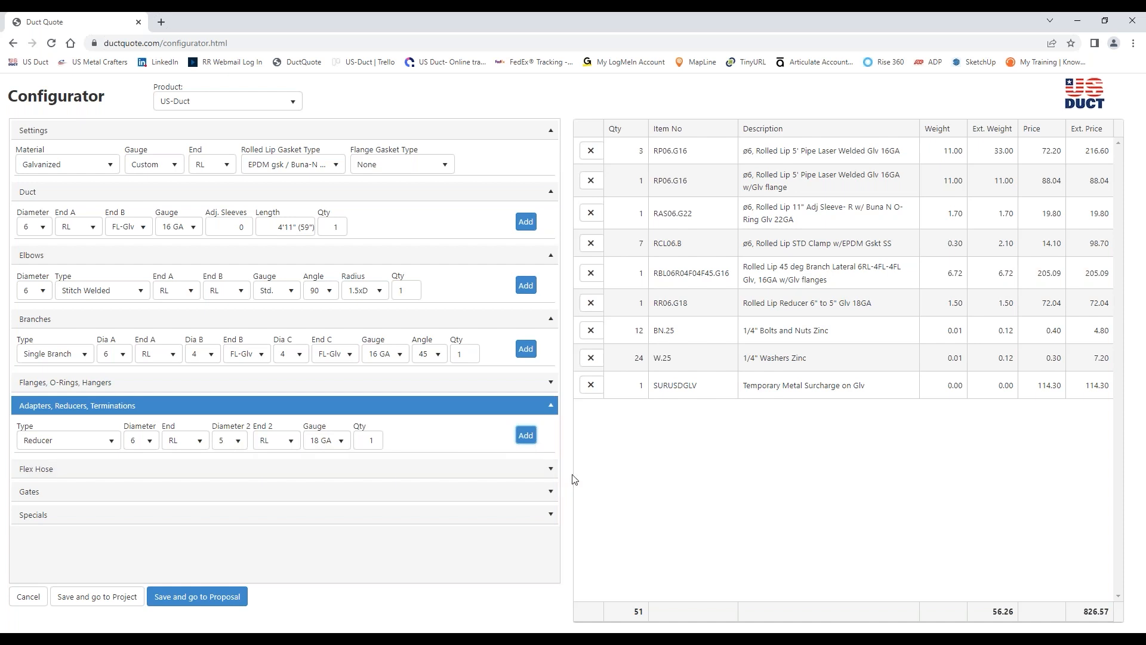
# Narrow the browser window to examine the configurator's layout and item list, and maximize it again
pyautogui.click(1106, 22)
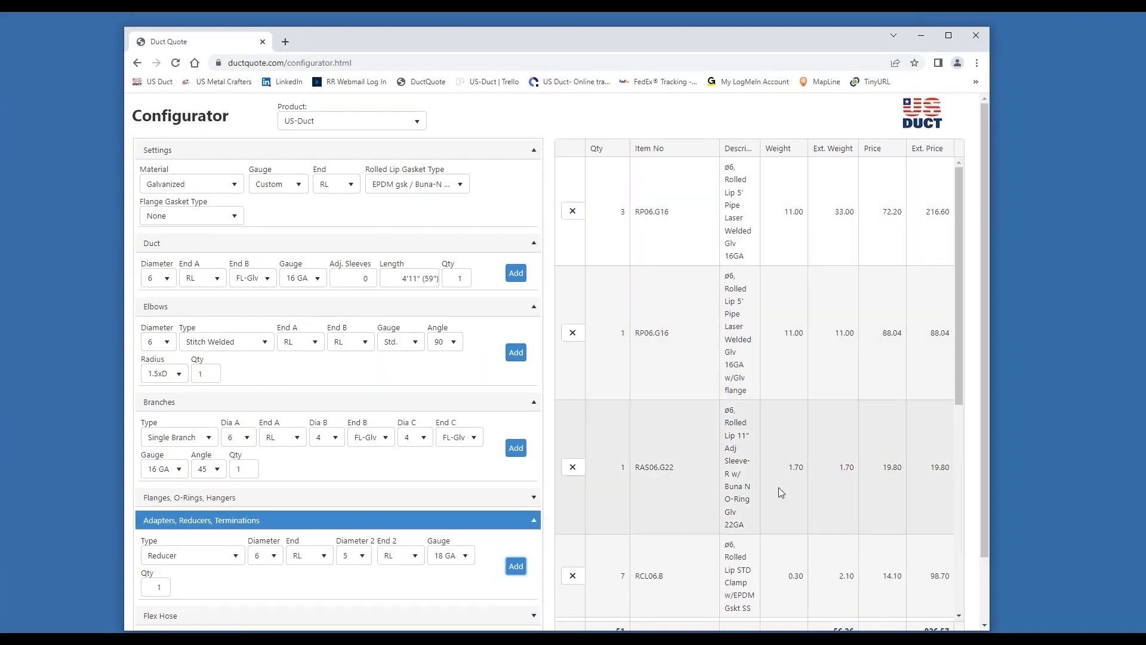
pyautogui.moveTo(994, 593); pyautogui.dragTo(840, 588)
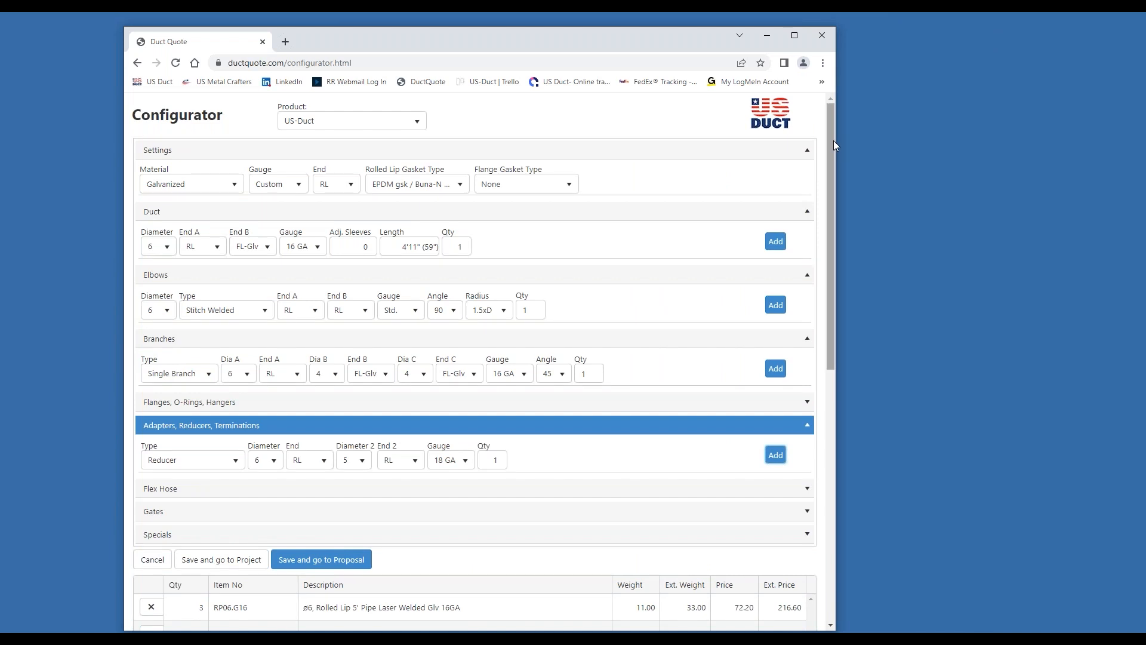
pyautogui.moveTo(834, 141); pyautogui.dragTo(833, 352)
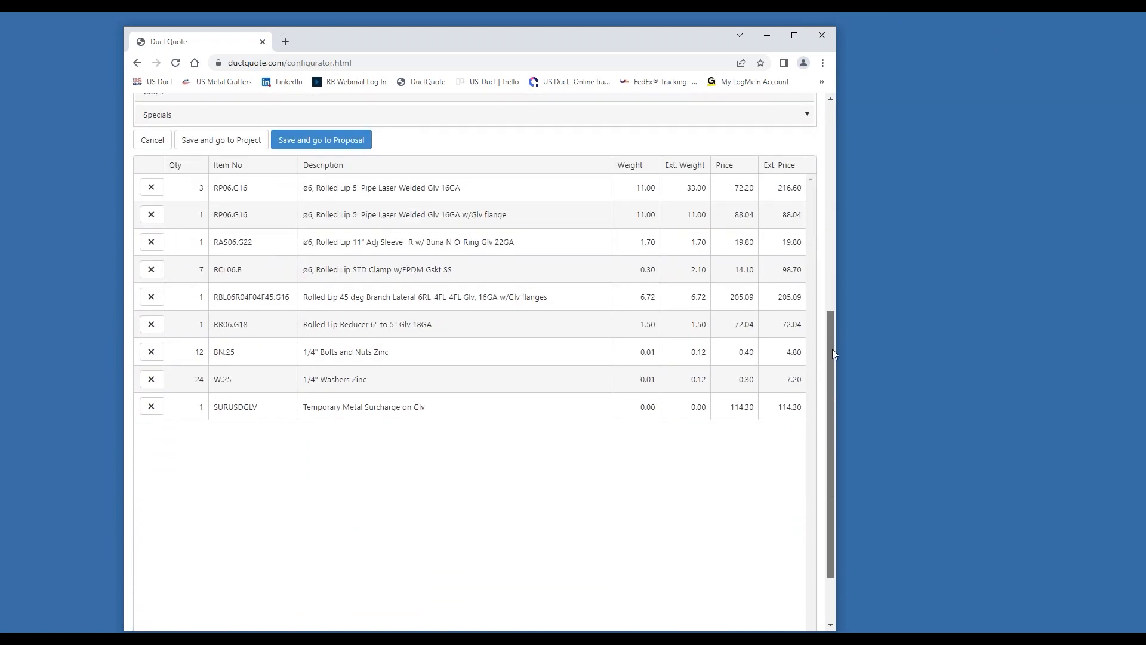
pyautogui.moveTo(833, 353); pyautogui.dragTo(834, 110)
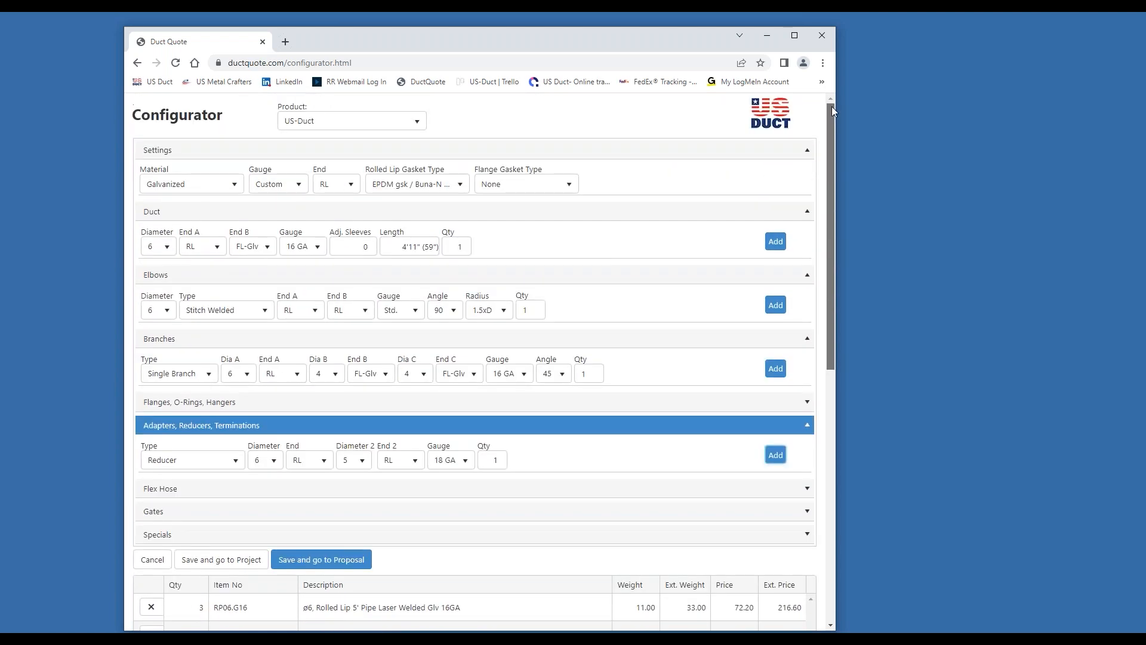
pyautogui.click(795, 35)
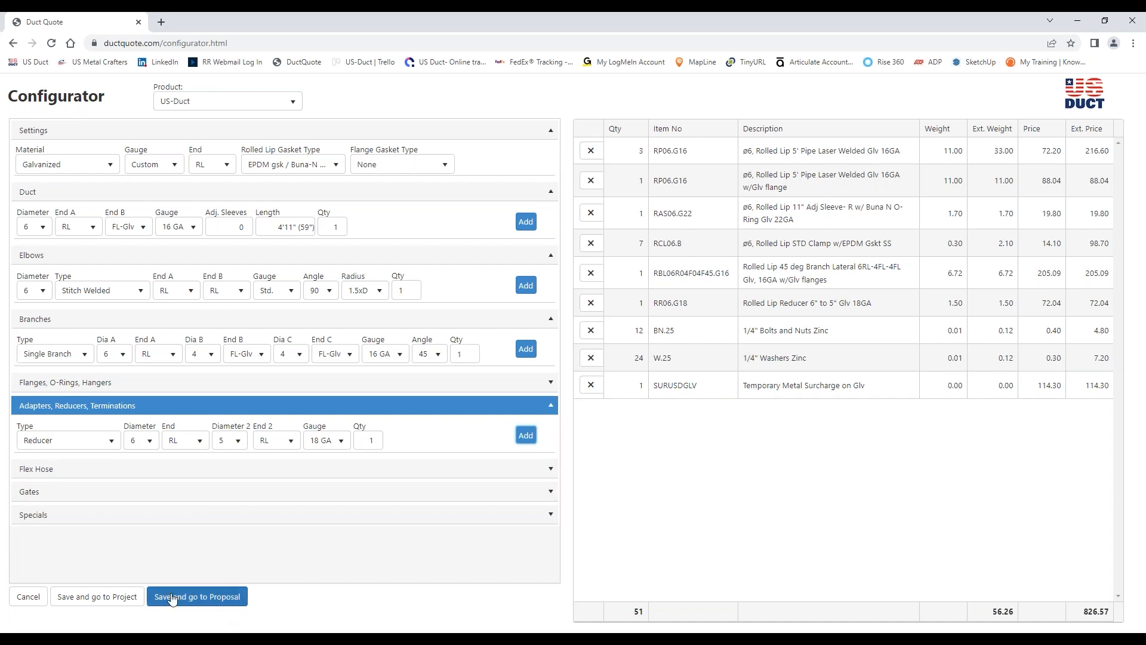
# Save the quote and go to its proposal to review the listed components and pricing
pyautogui.click(203, 599)
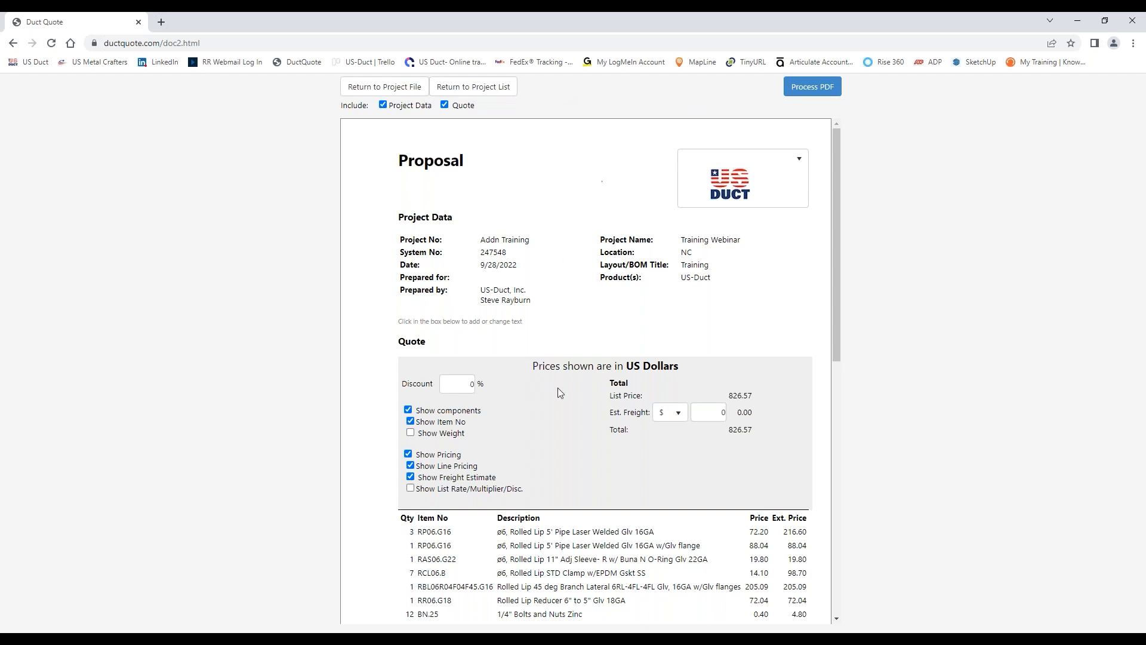
pyautogui.scroll(-2, 563, 392)
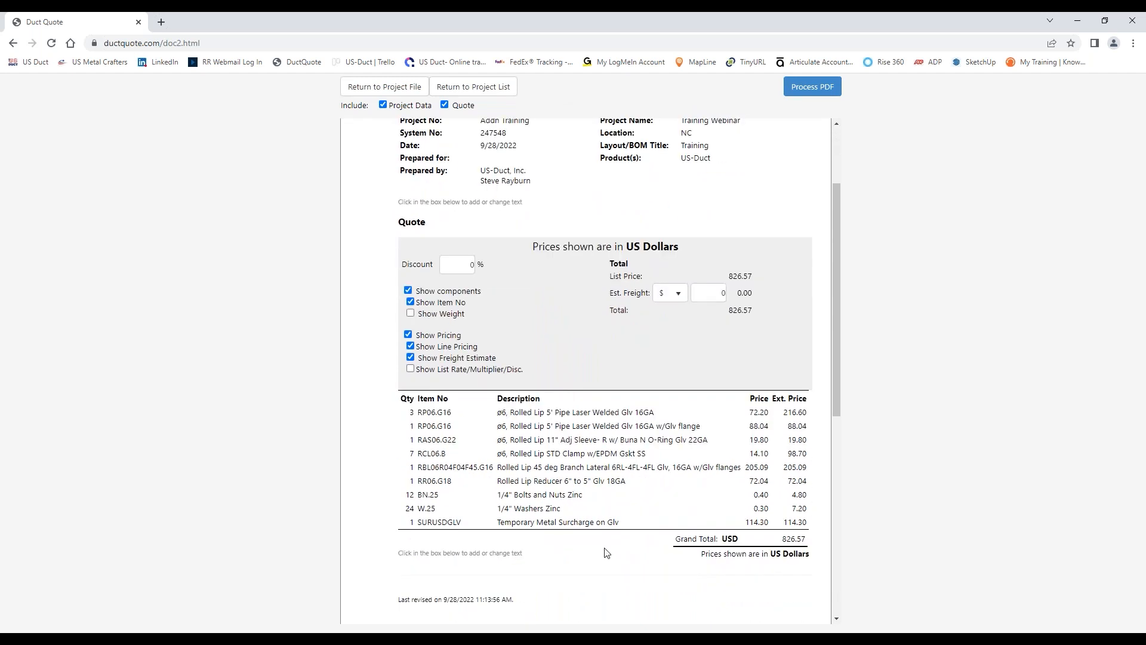
pyautogui.scroll(2, 608, 552)
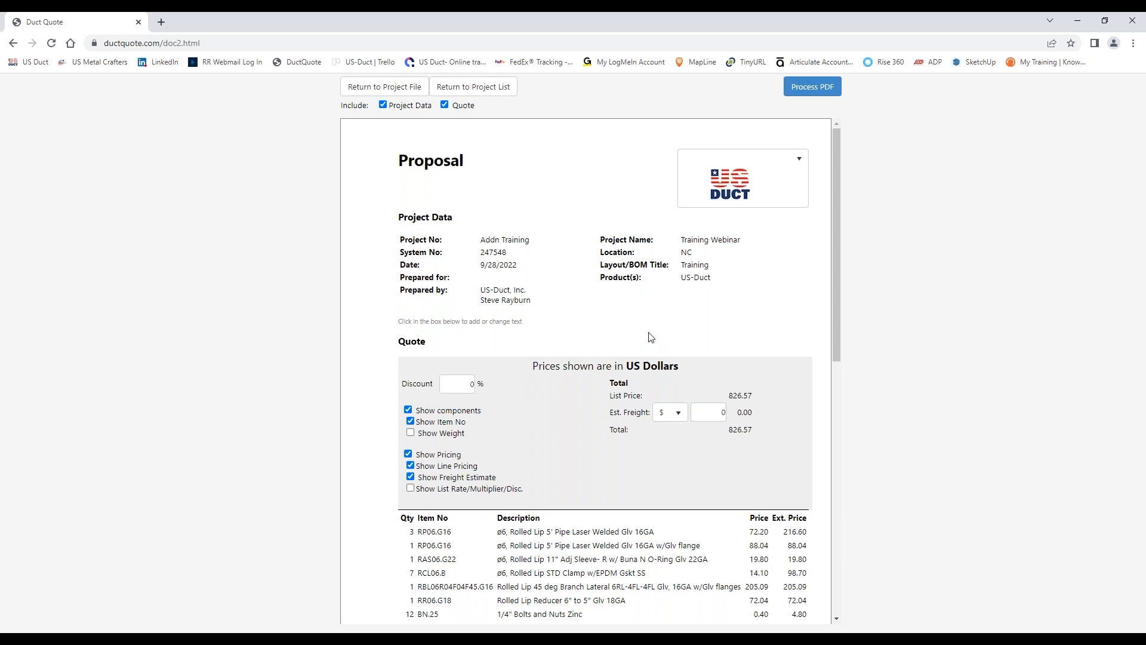
# Return to the project file and open the Training quote's proposal from the layouts list
pyautogui.click(388, 87)
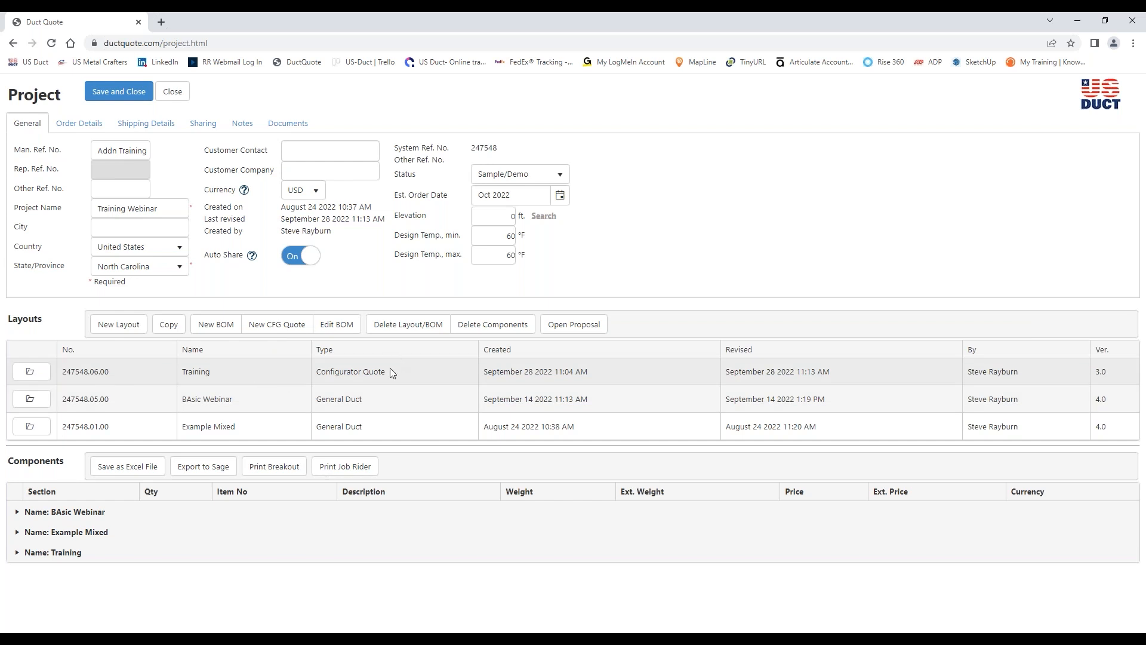
pyautogui.click(248, 378)
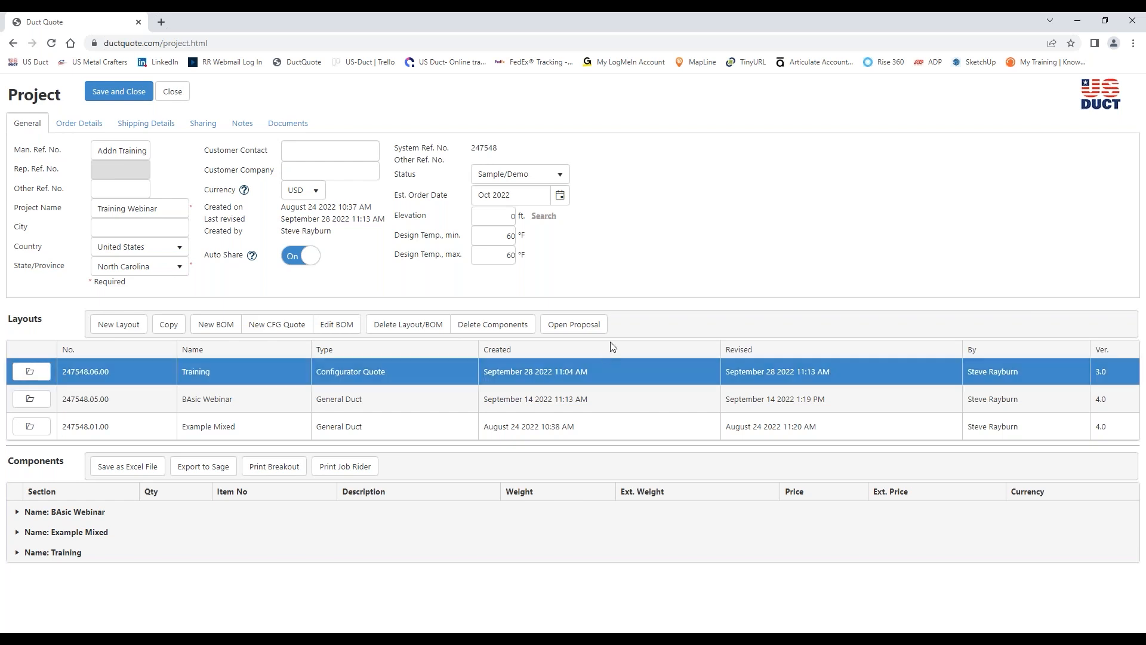
pyautogui.click(576, 325)
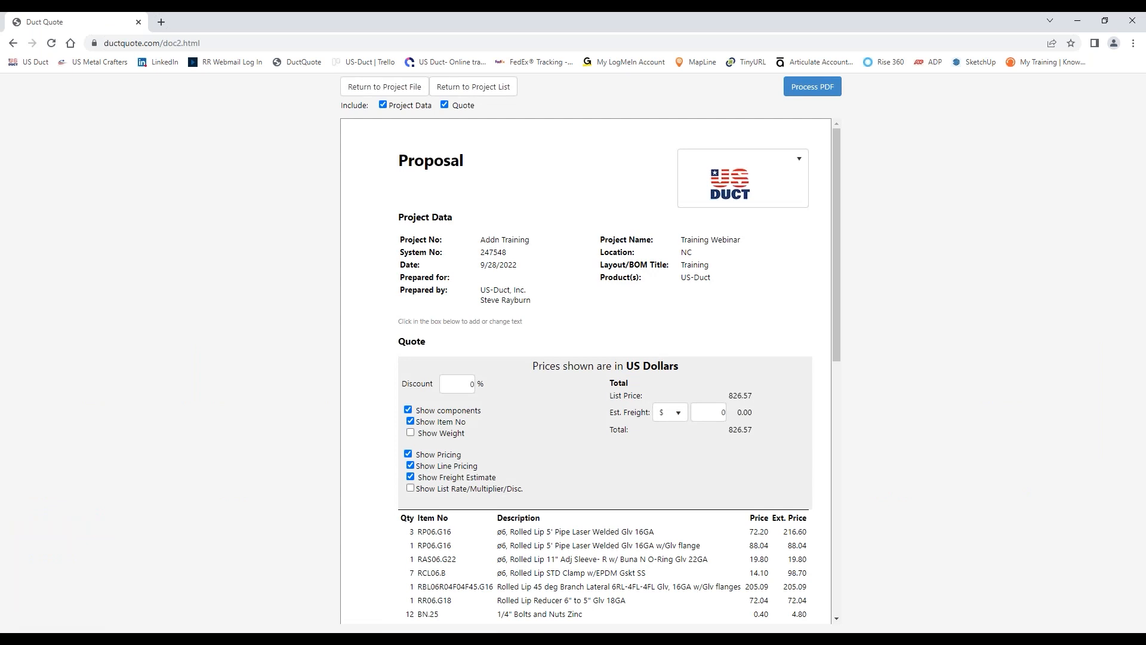
# Go back to the project file and reopen the Training configurator quote
pyautogui.click(395, 86)
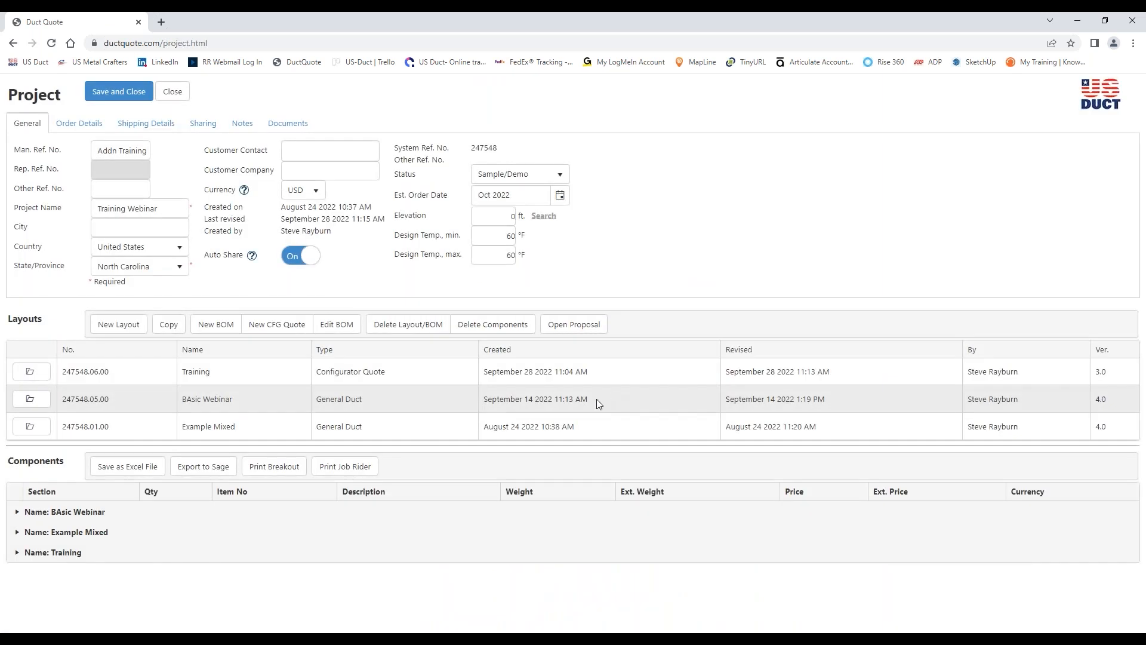
pyautogui.click(30, 372)
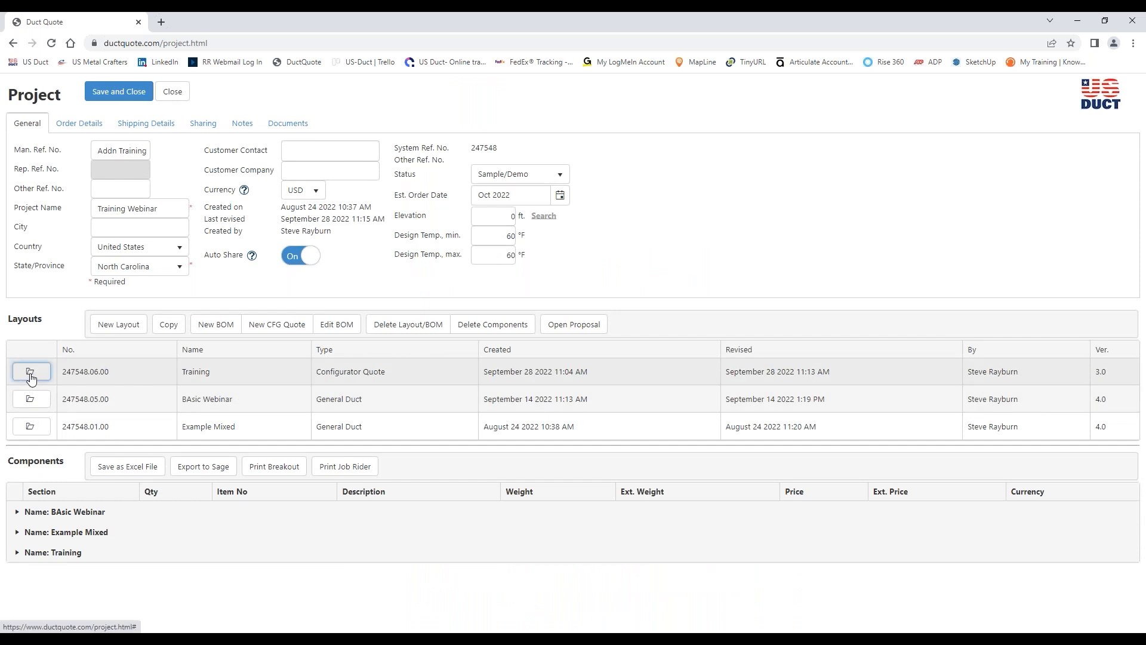